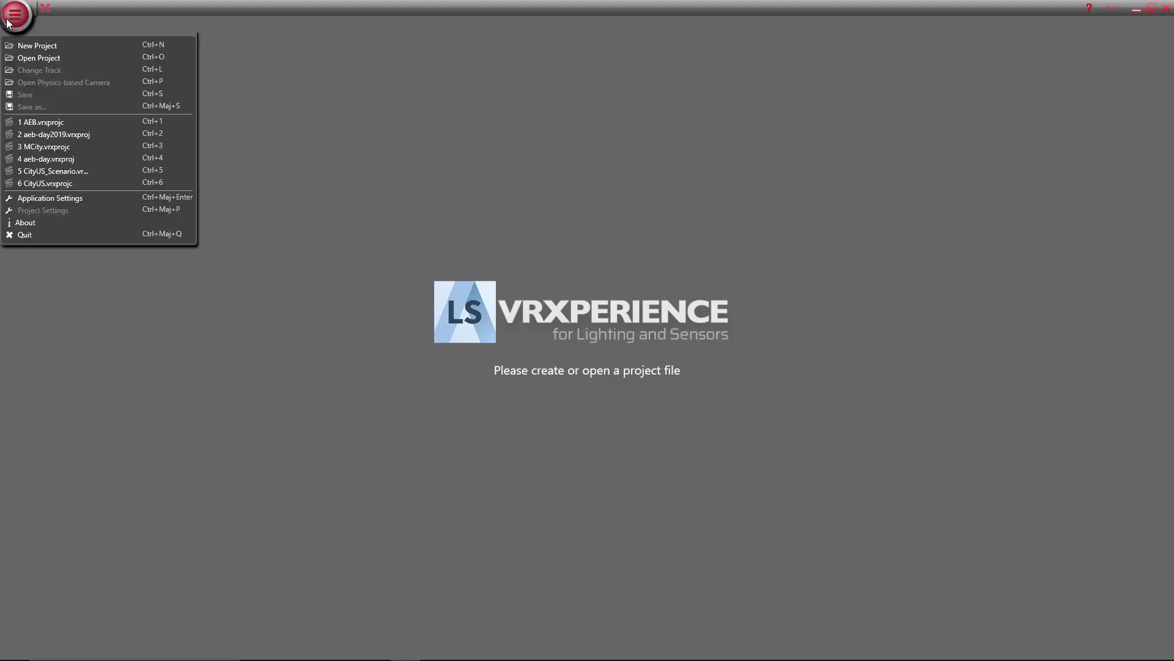
- Start a new project from the red main menu so the project mode choice appears
left_click(82, 49)
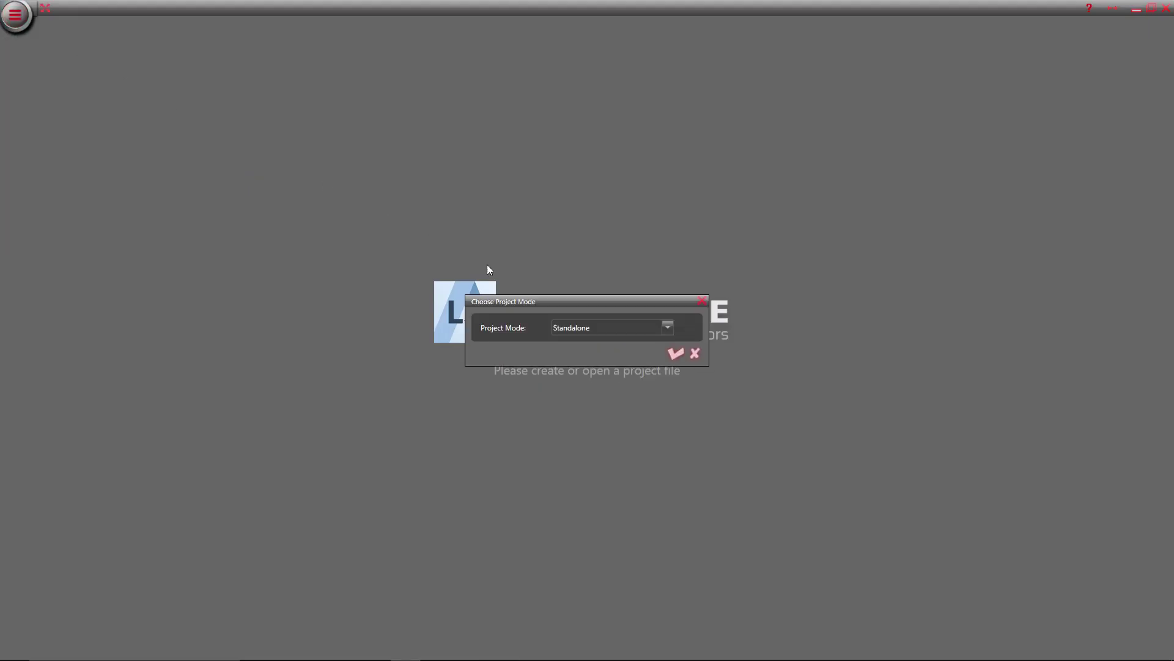
- Create a Standalone project with 06_High end version_V2019.xlsx as lighting system and load the Static scene
left_click(675, 354)
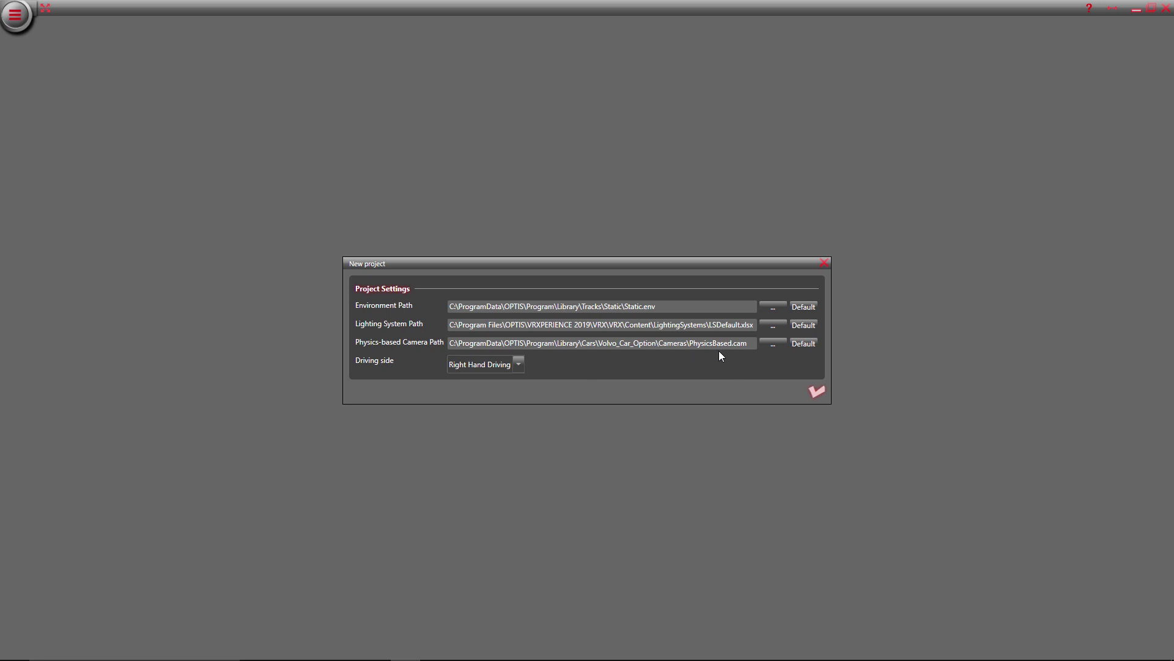
left_click(785, 327)
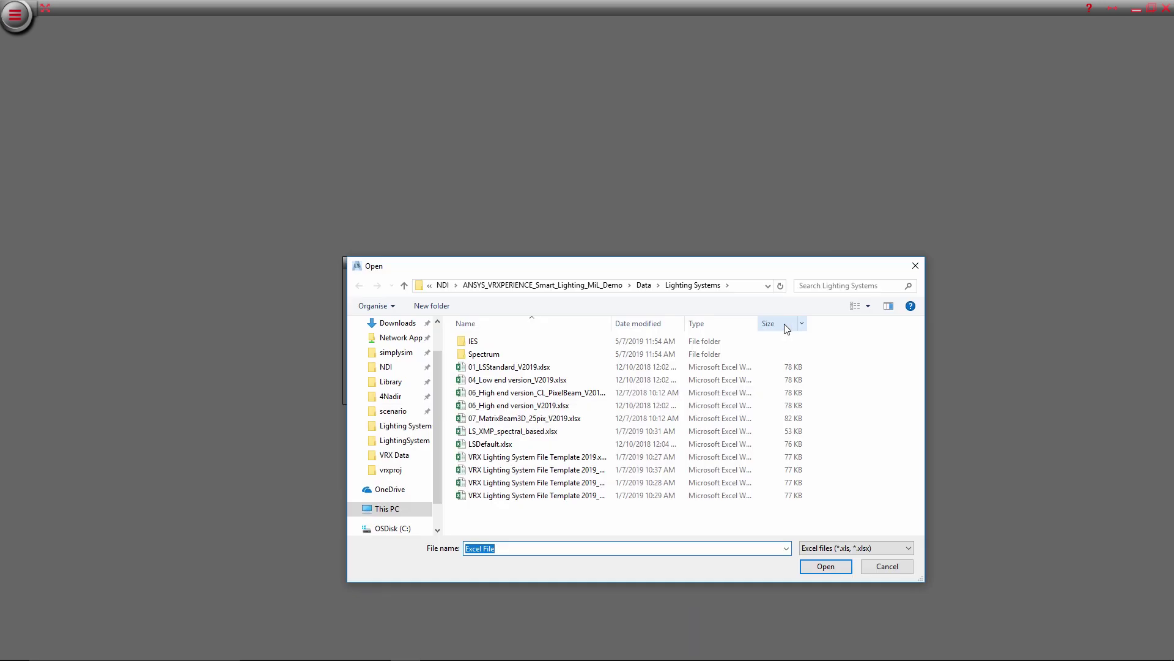
left_click(520, 407)
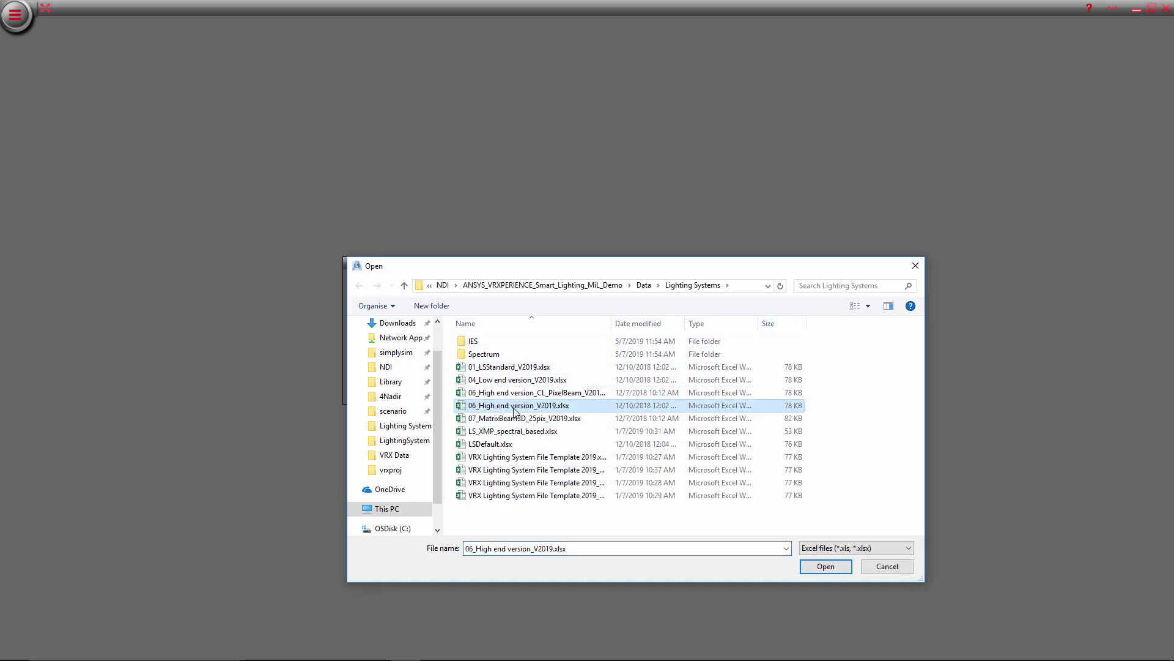
left_click(825, 567)
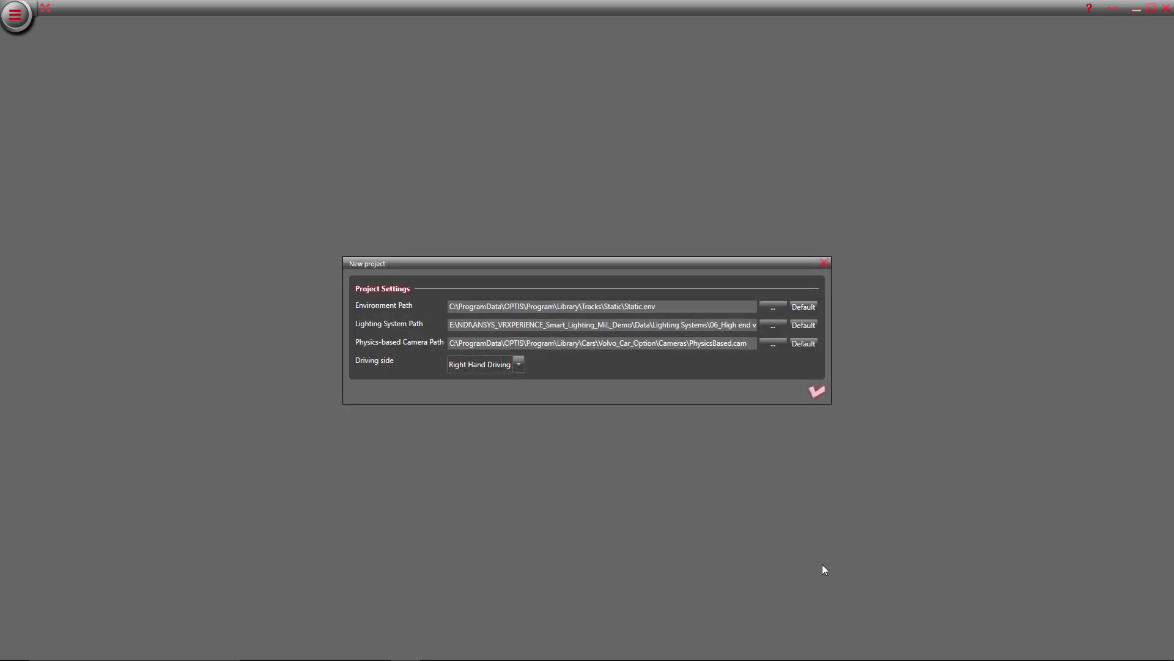
left_click(818, 392)
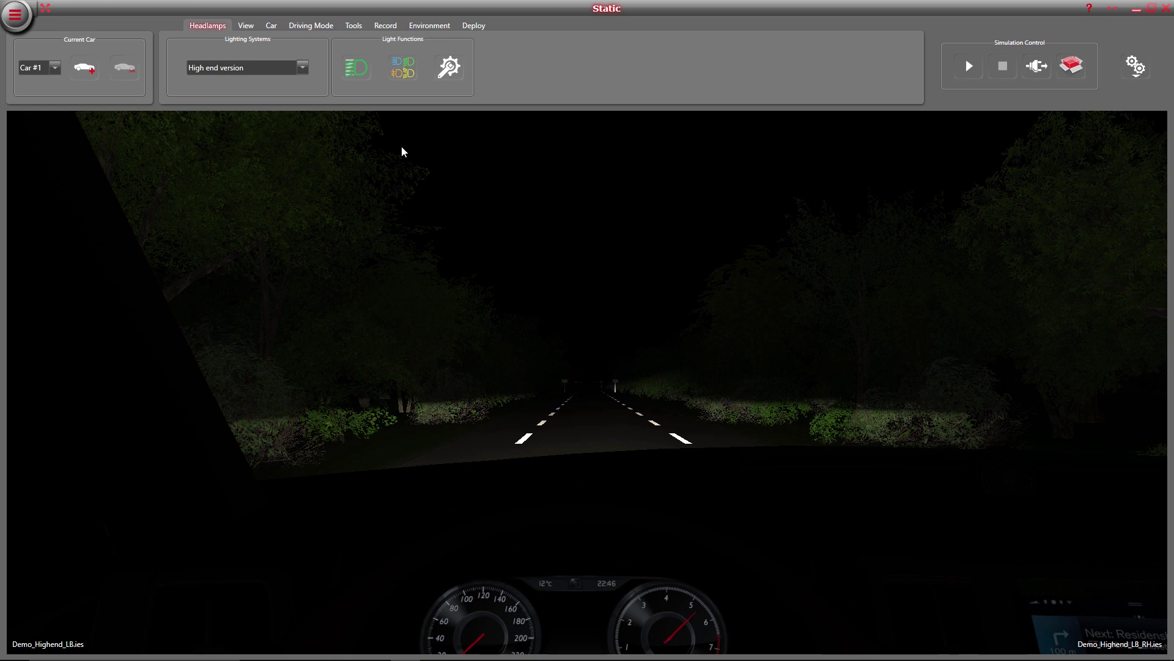
- Cycle the road through Luminance, Illuminance and Isolines views, back to Color Mode, and add an aiming wall
left_click(353, 26)
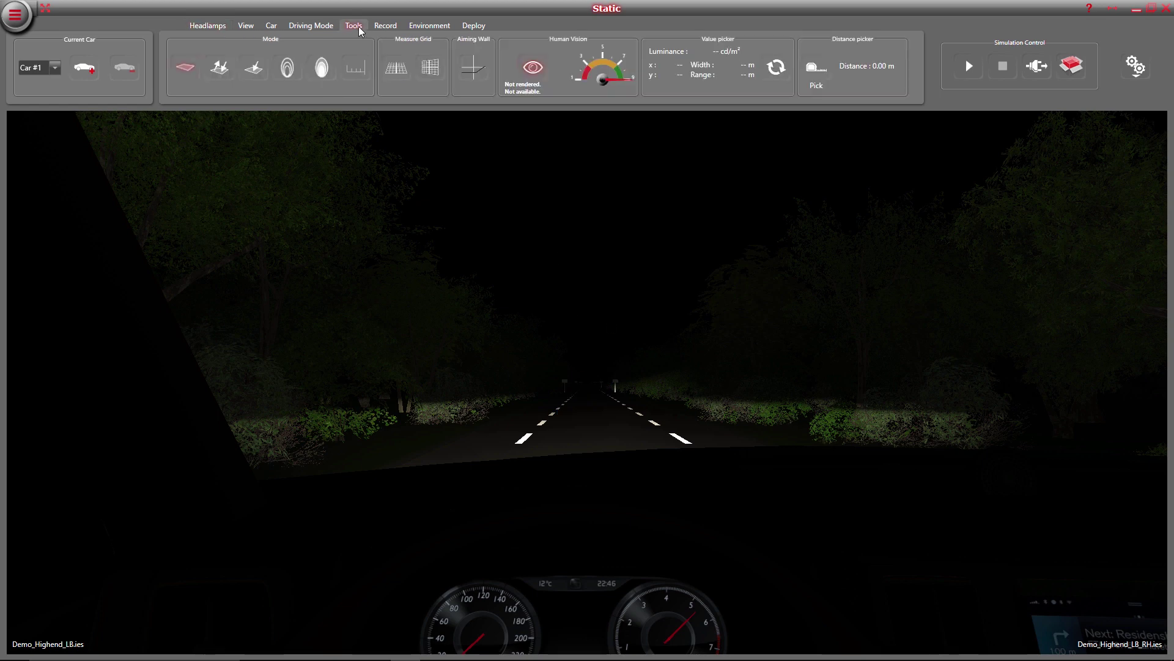
left_click(231, 78)
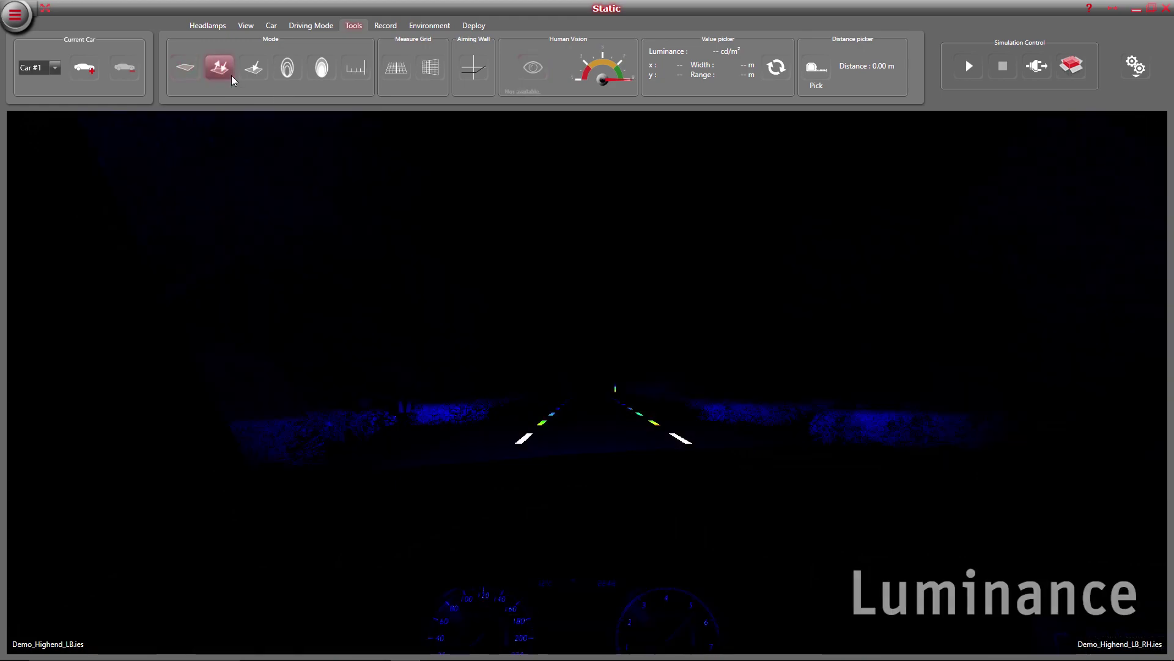
left_click(265, 80)
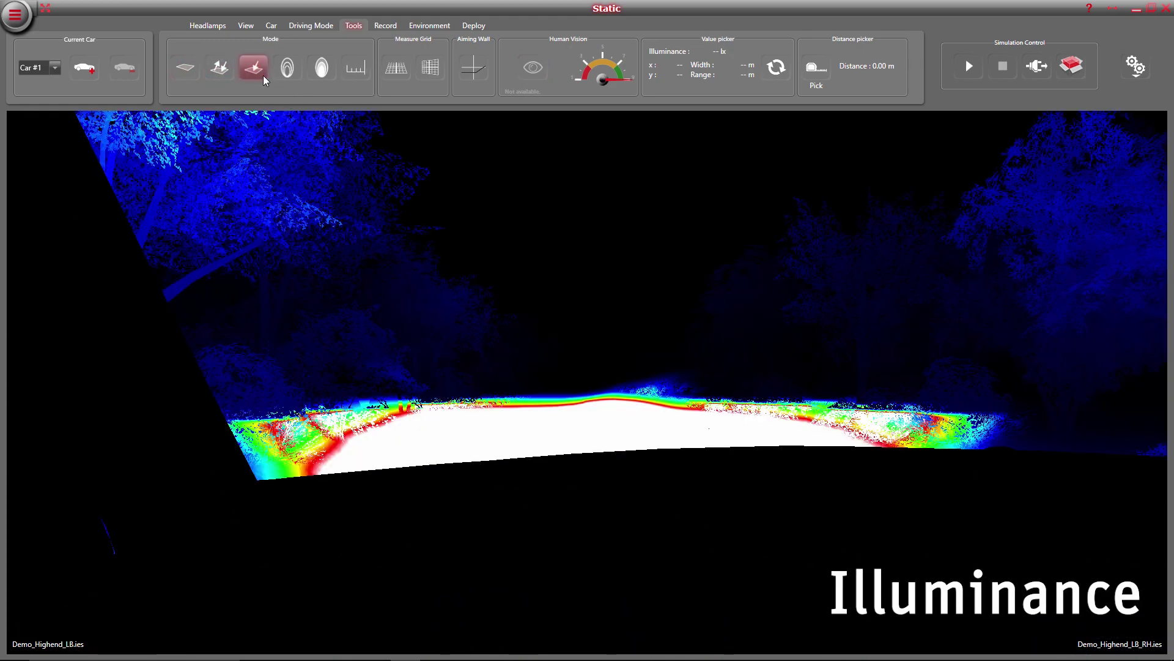
left_click(298, 82)
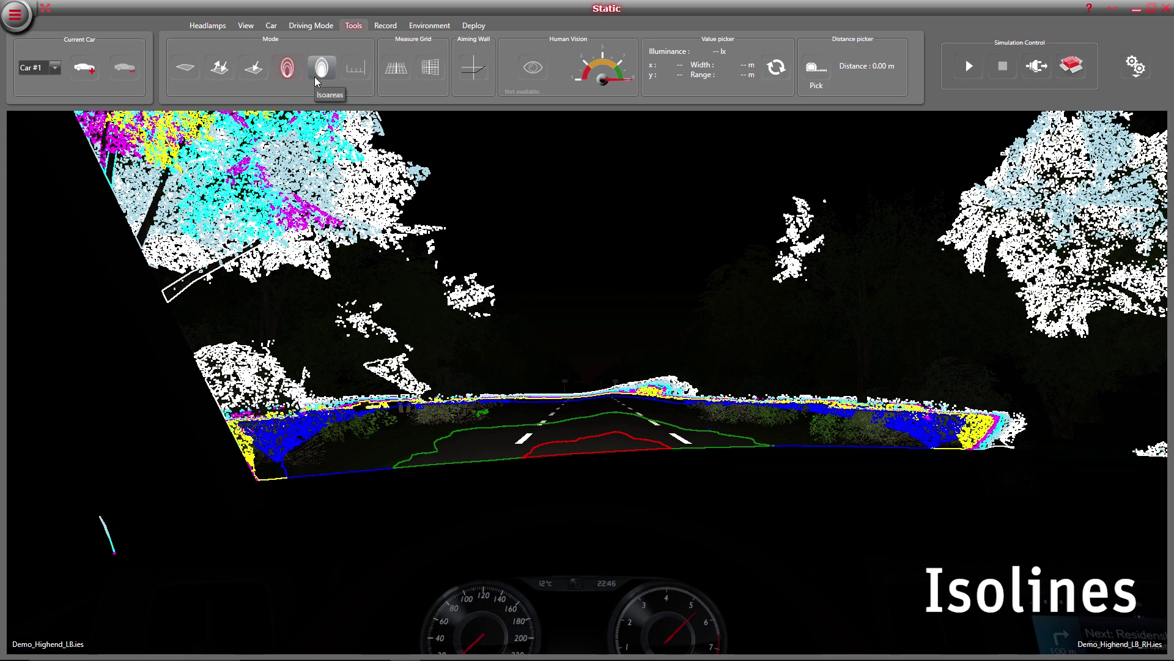
left_click(193, 79)
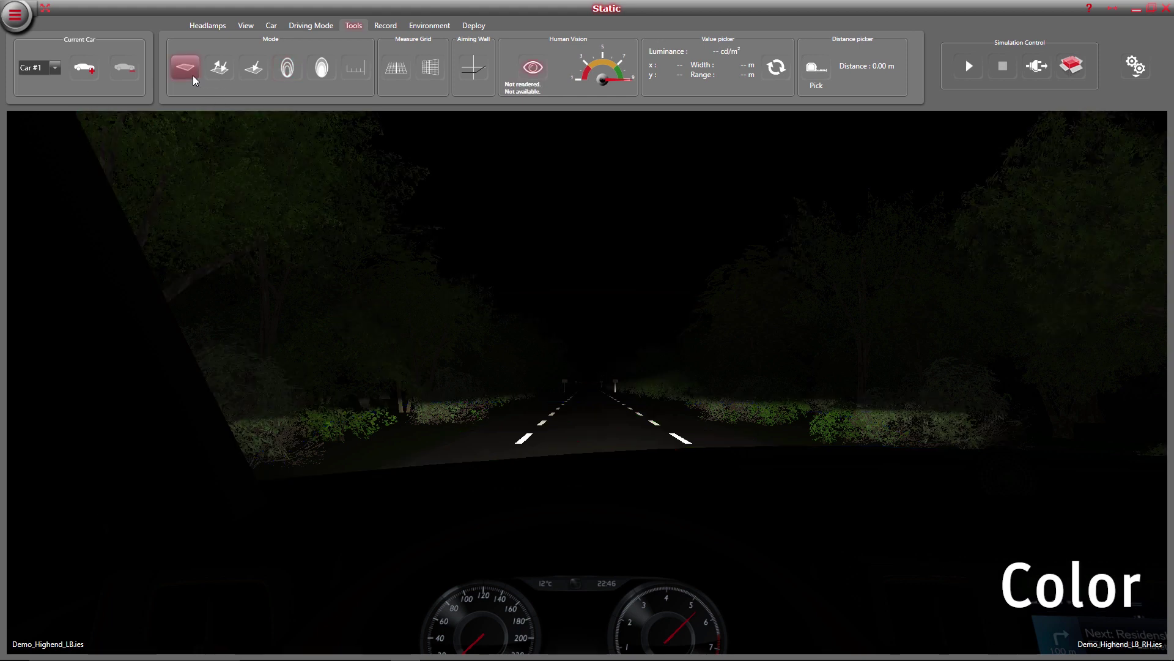
left_click(483, 83)
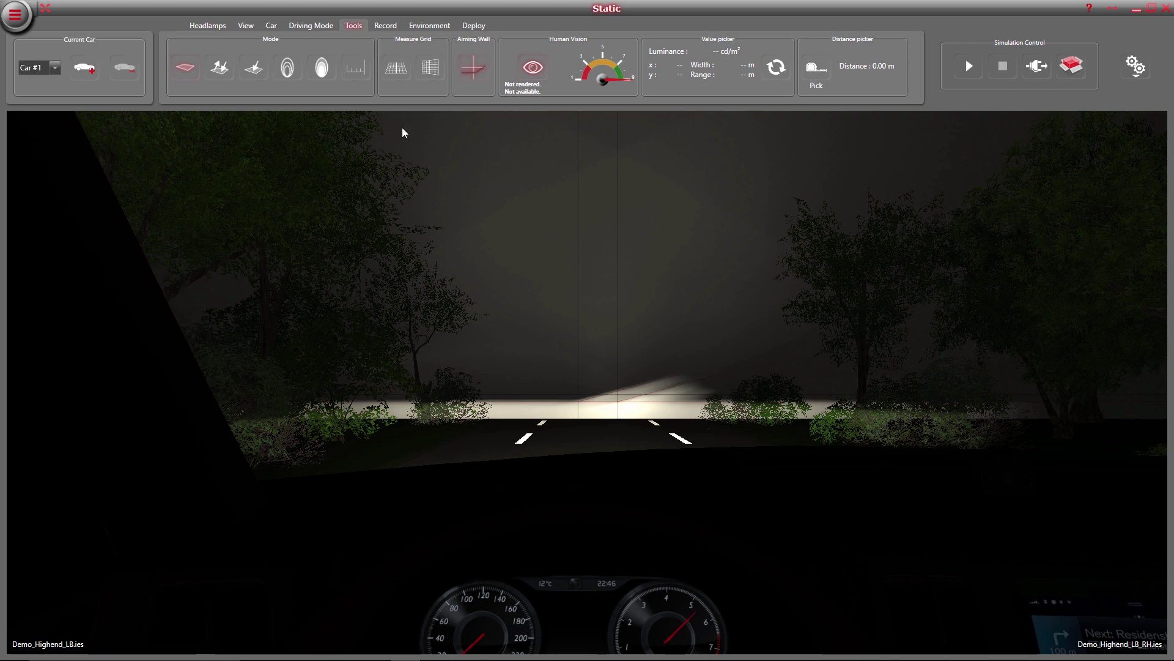
- Return to the Headlamps settings with High end version as the active lighting system
left_click(207, 25)
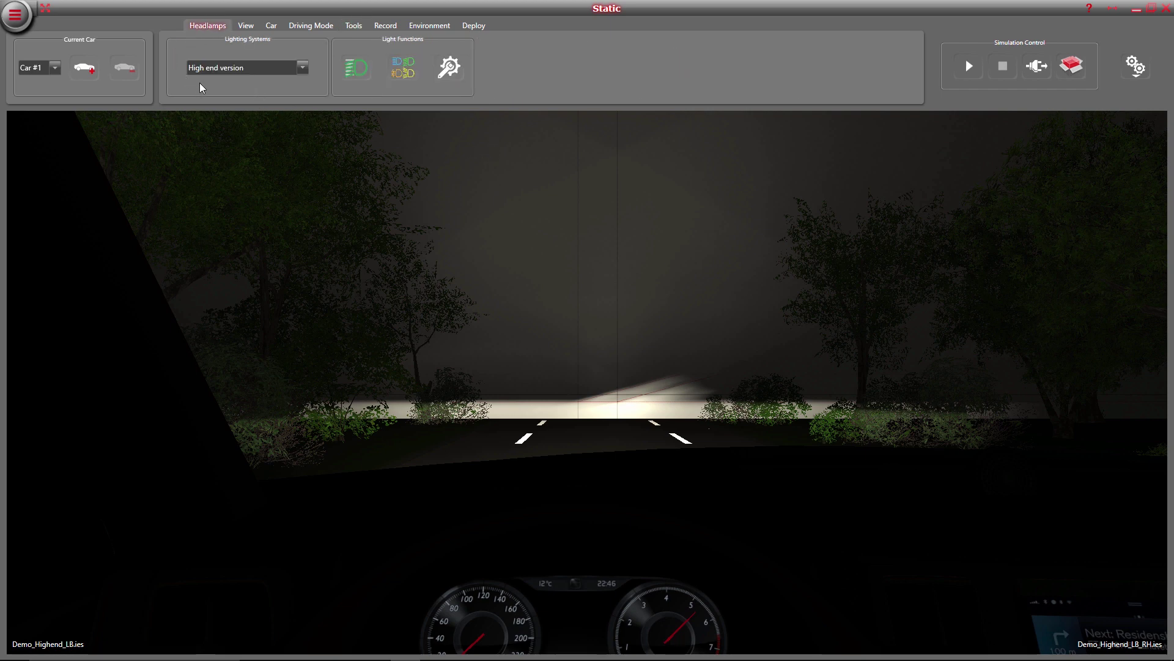
- Load the LS_XMP_spectral_based.xlsx lighting system so the headlamps use the DemoC_color_LXPColor.xmp beams
left_click(15, 15)
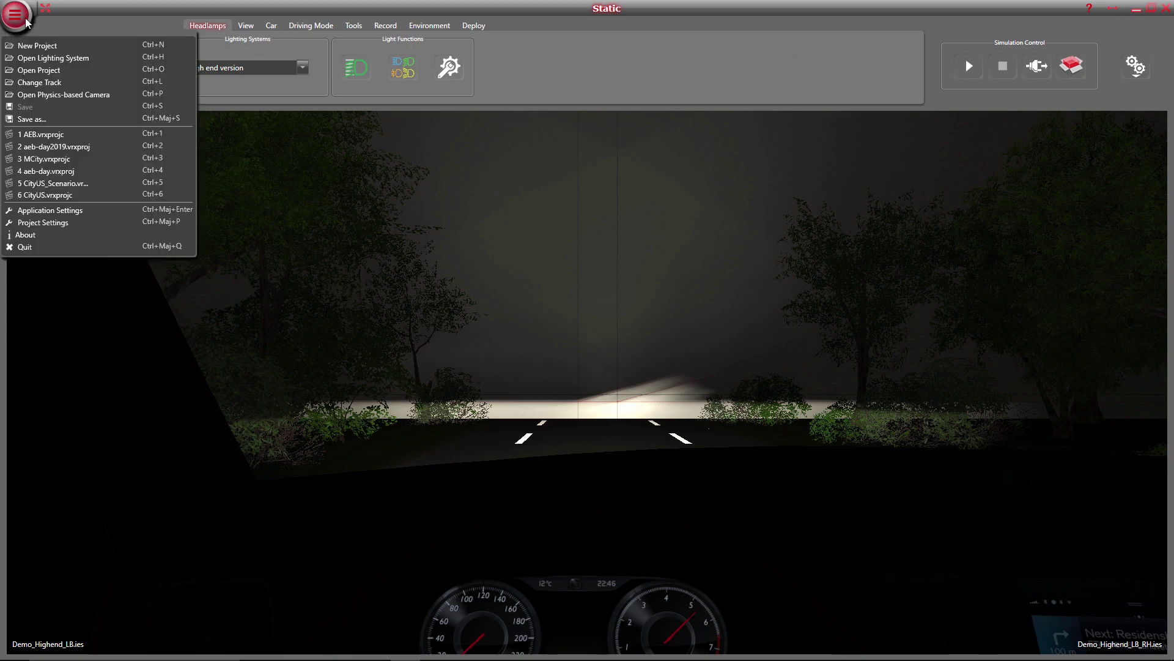
left_click(96, 61)
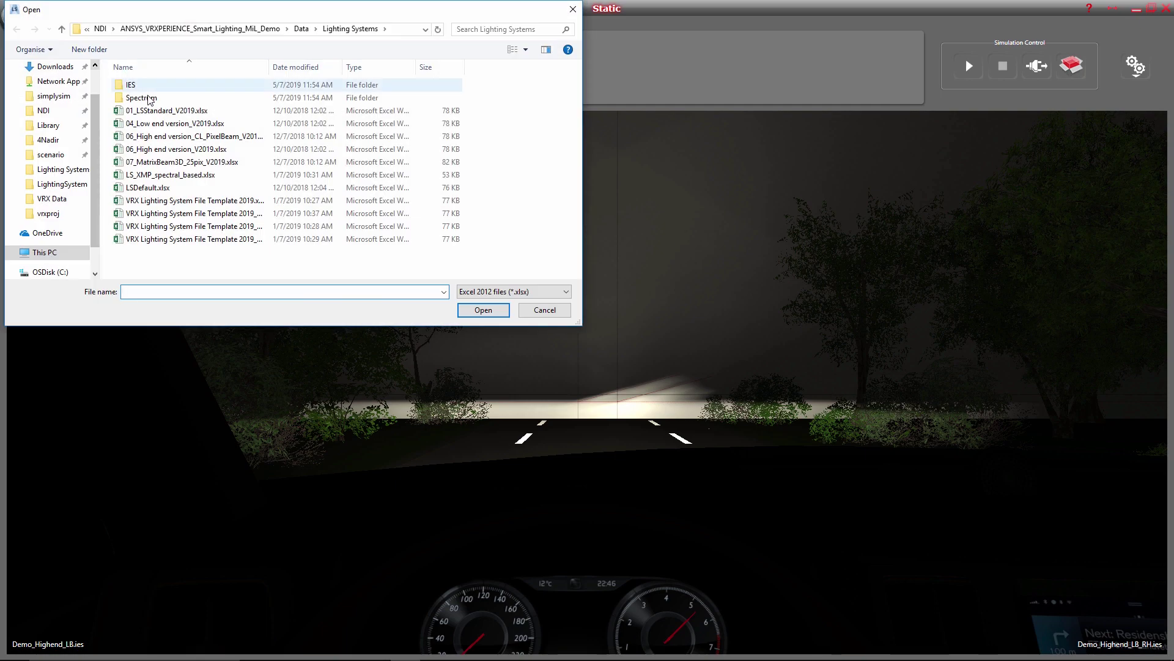
left_click(208, 176)
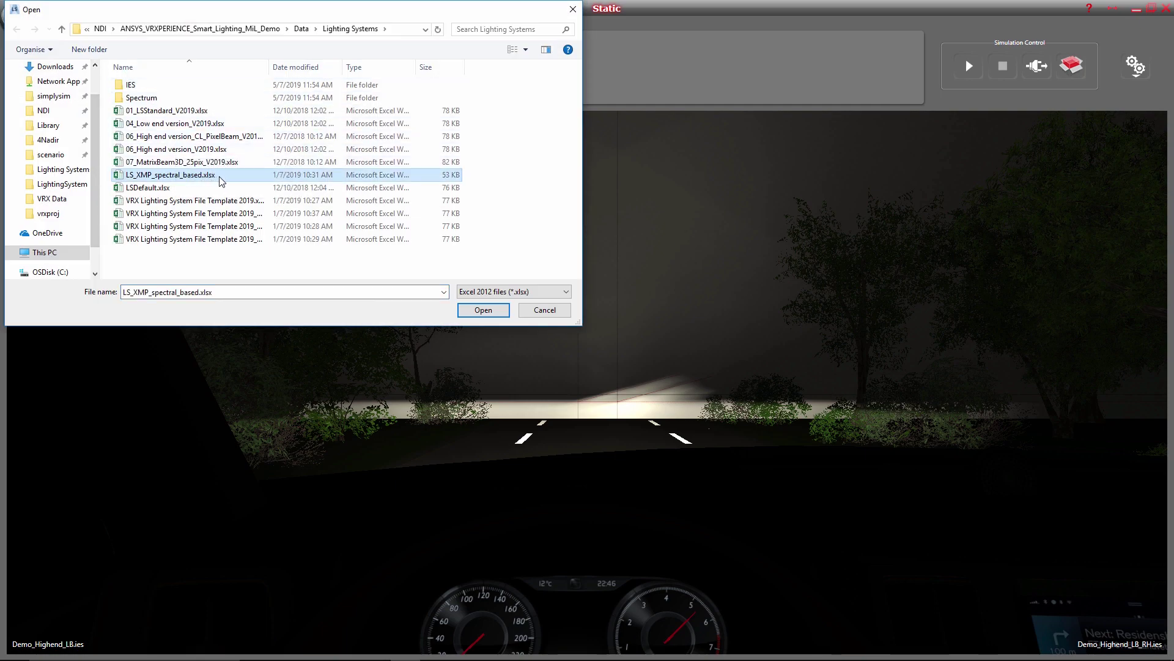
left_click(469, 313)
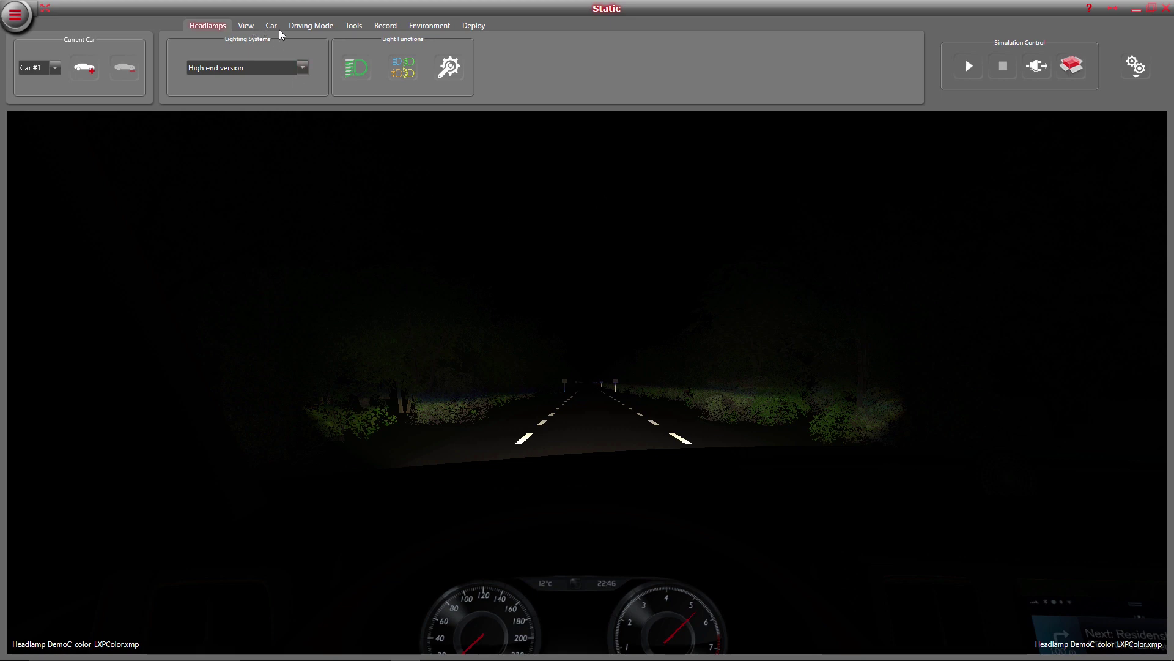
left_click(356, 27)
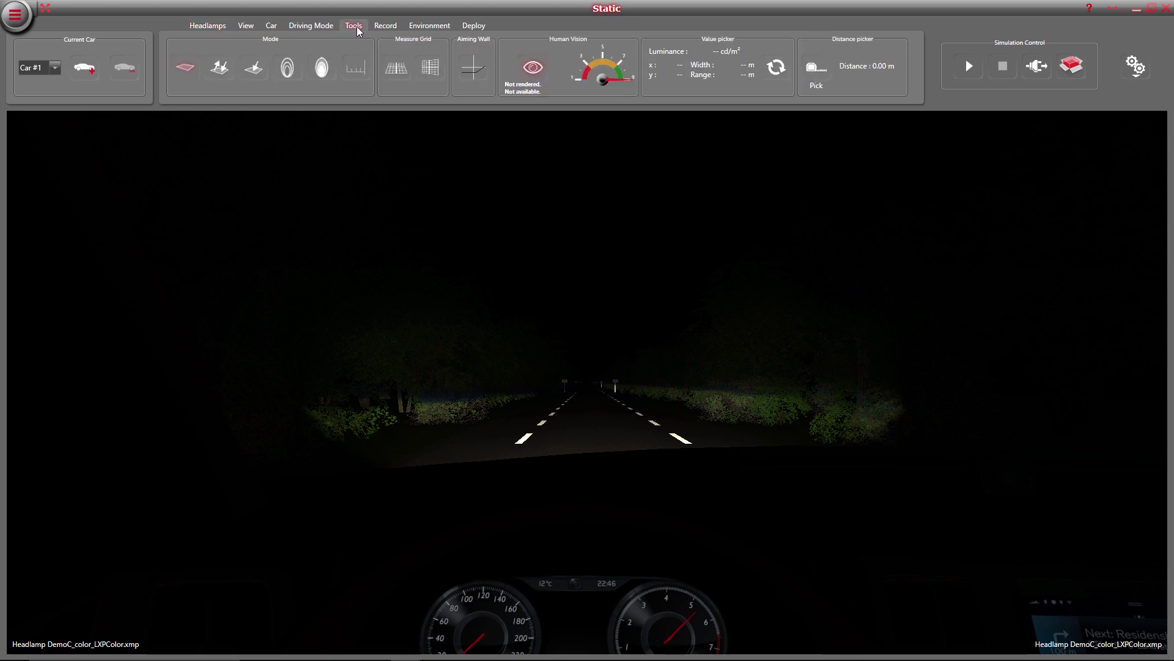
- Show the aiming wall and compare High end and LS_XMP_spectral_based lighting systems, ending on High end
left_click(474, 68)
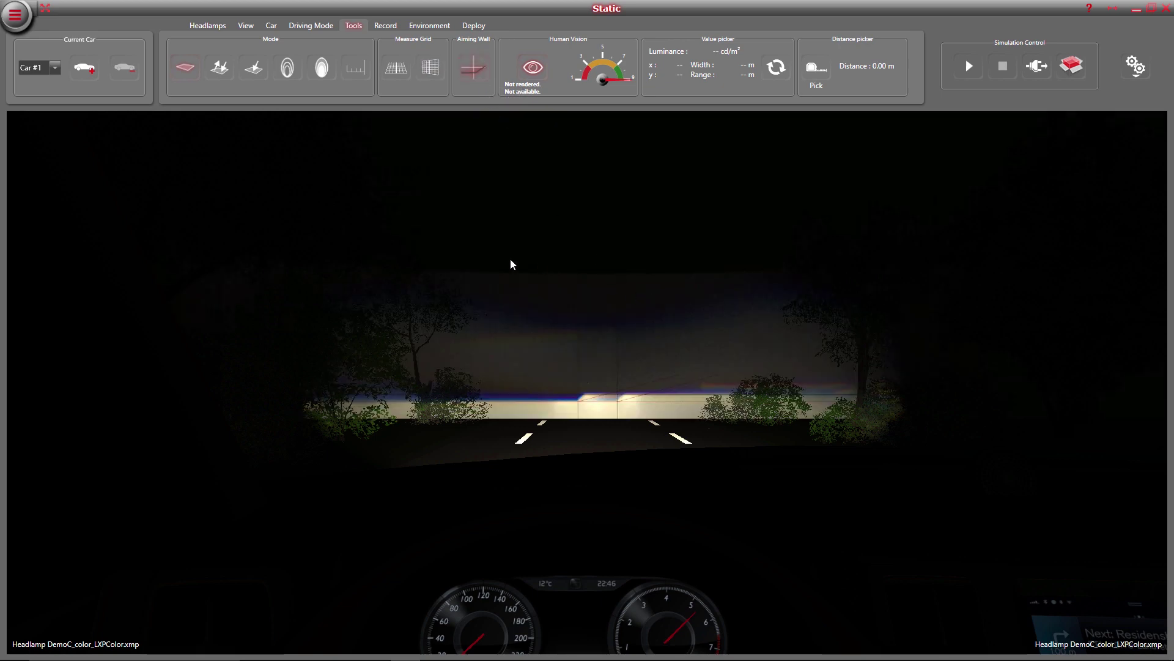
left_click(217, 25)
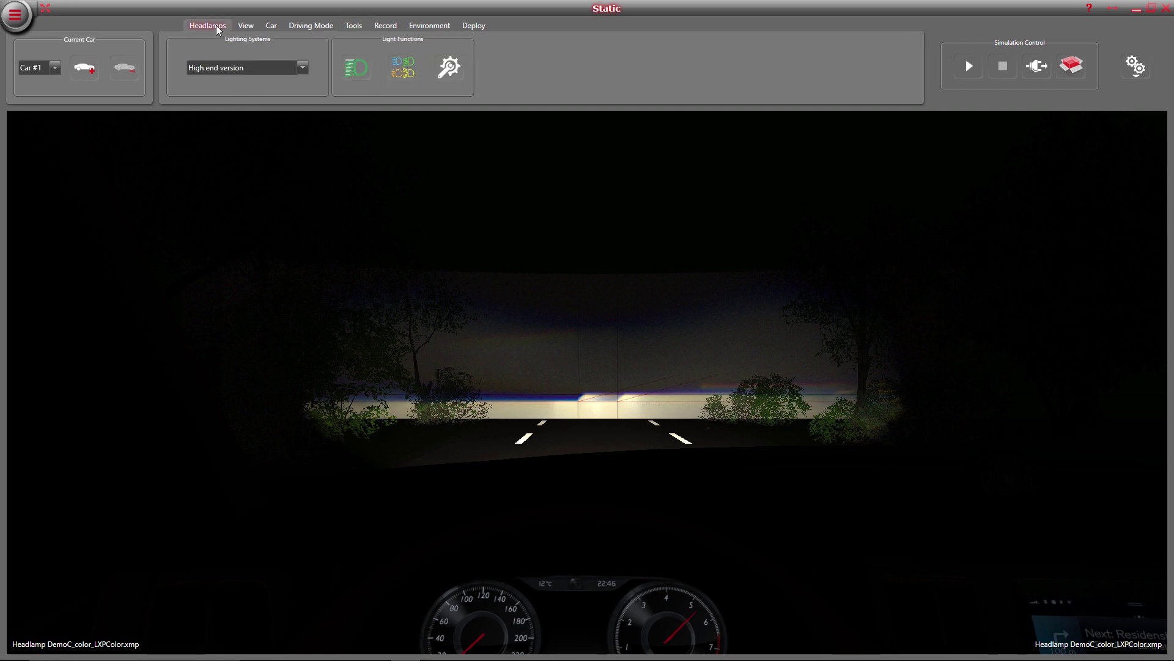
left_click(283, 66)
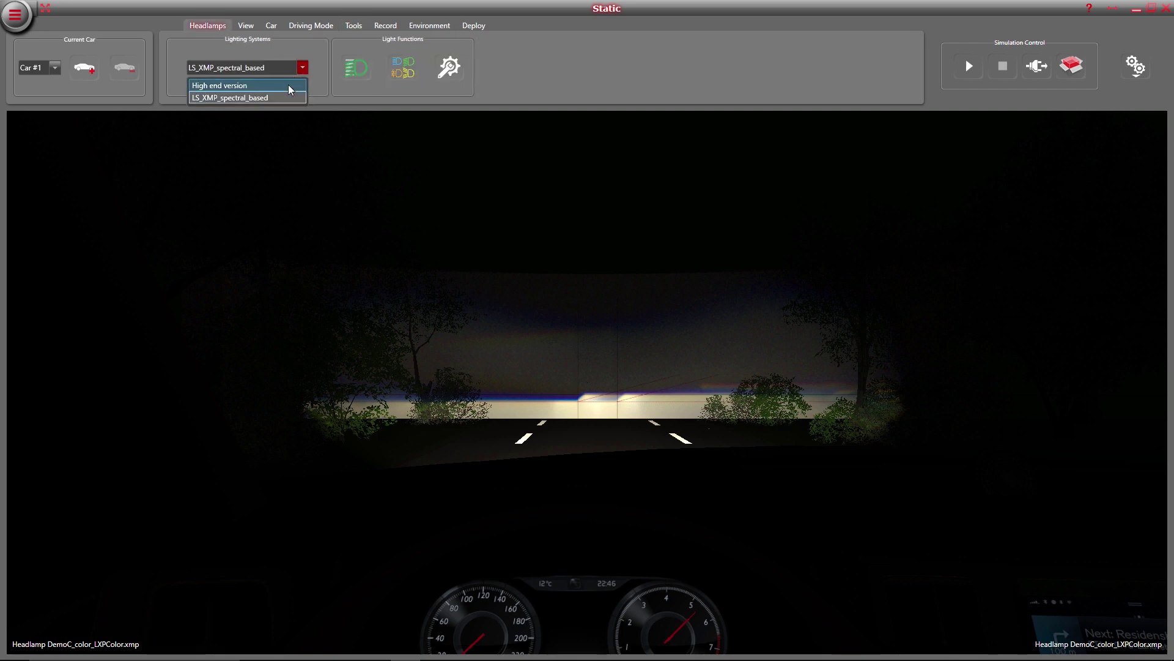
left_click(291, 90)
left_click(303, 70)
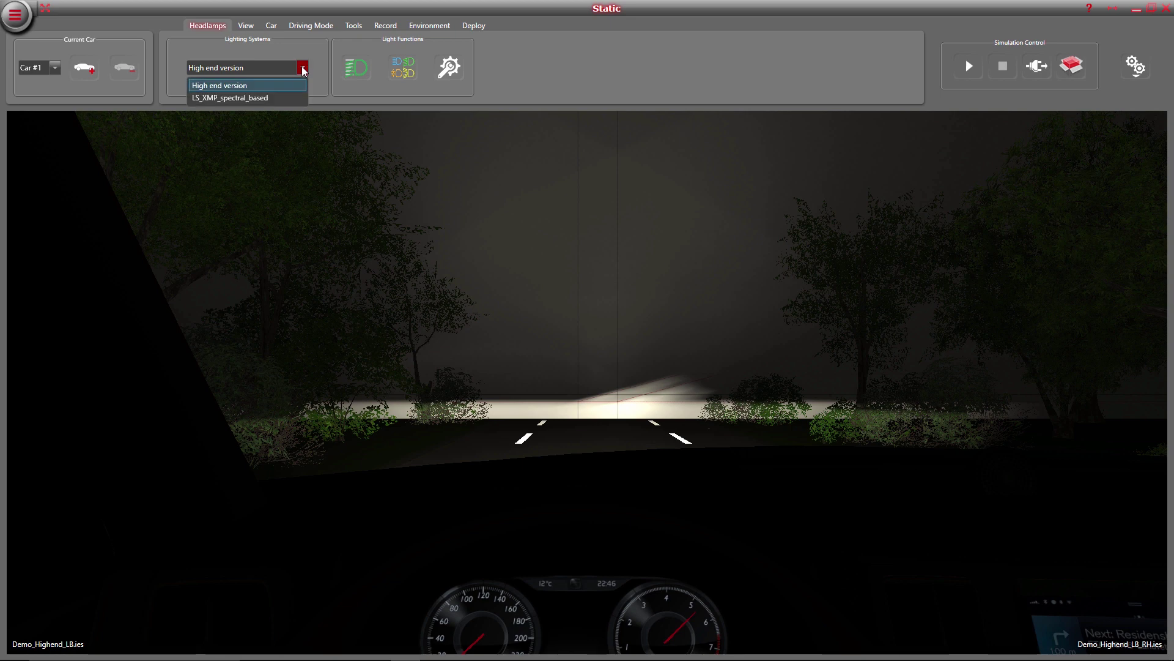
left_click(291, 99)
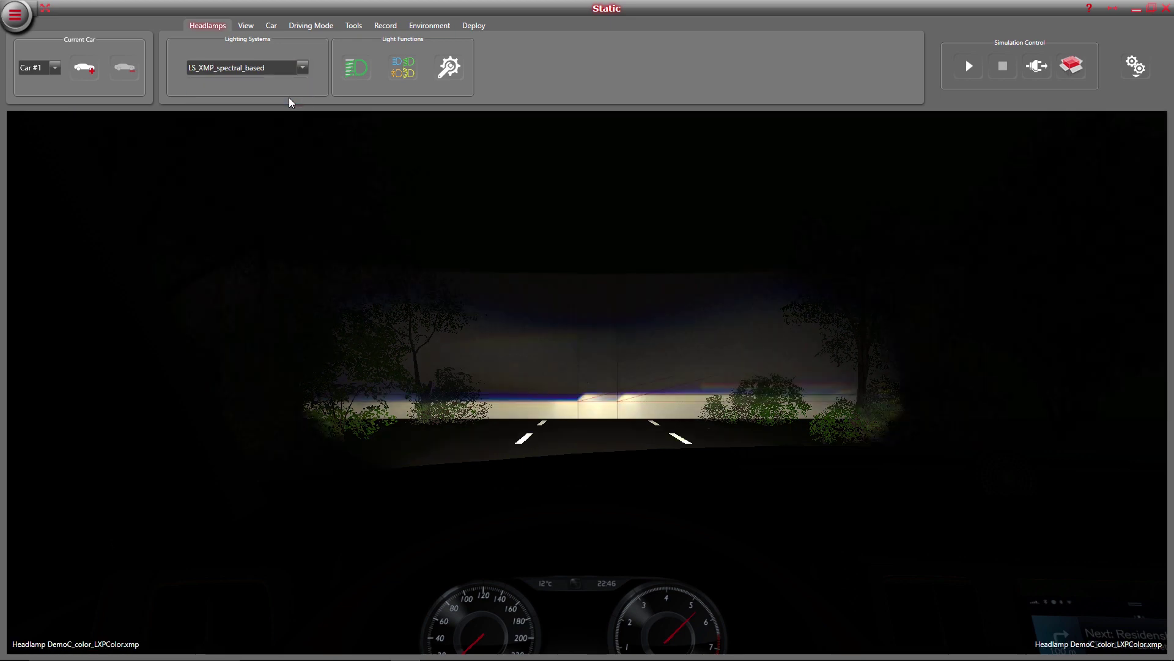
left_click(303, 70)
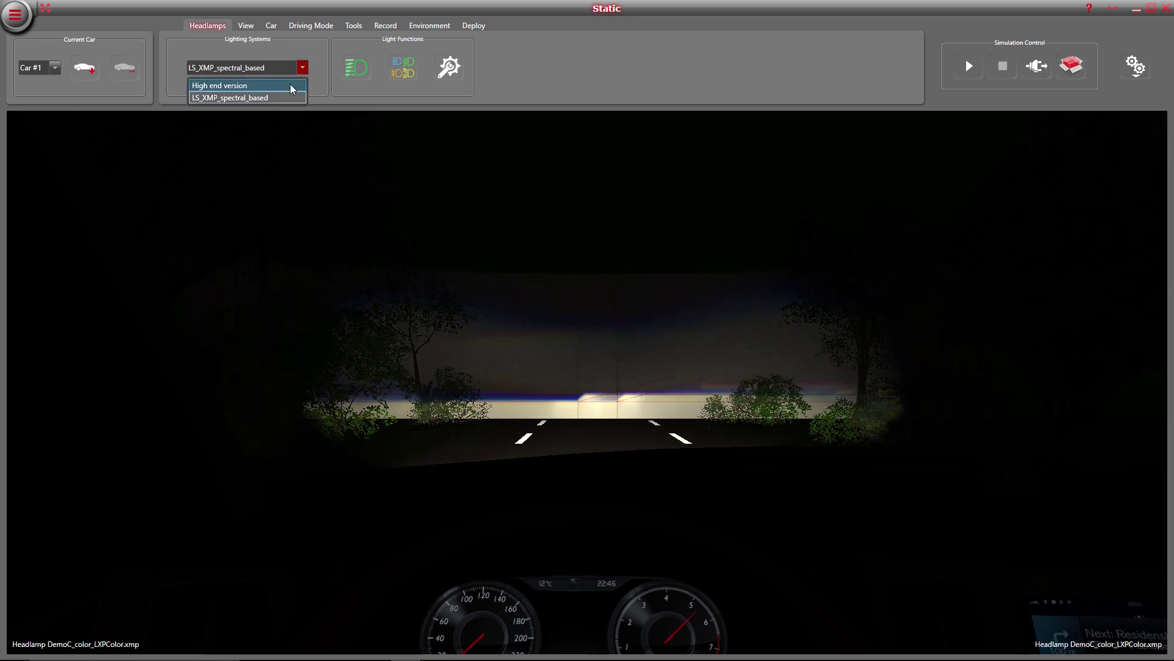
left_click(291, 89)
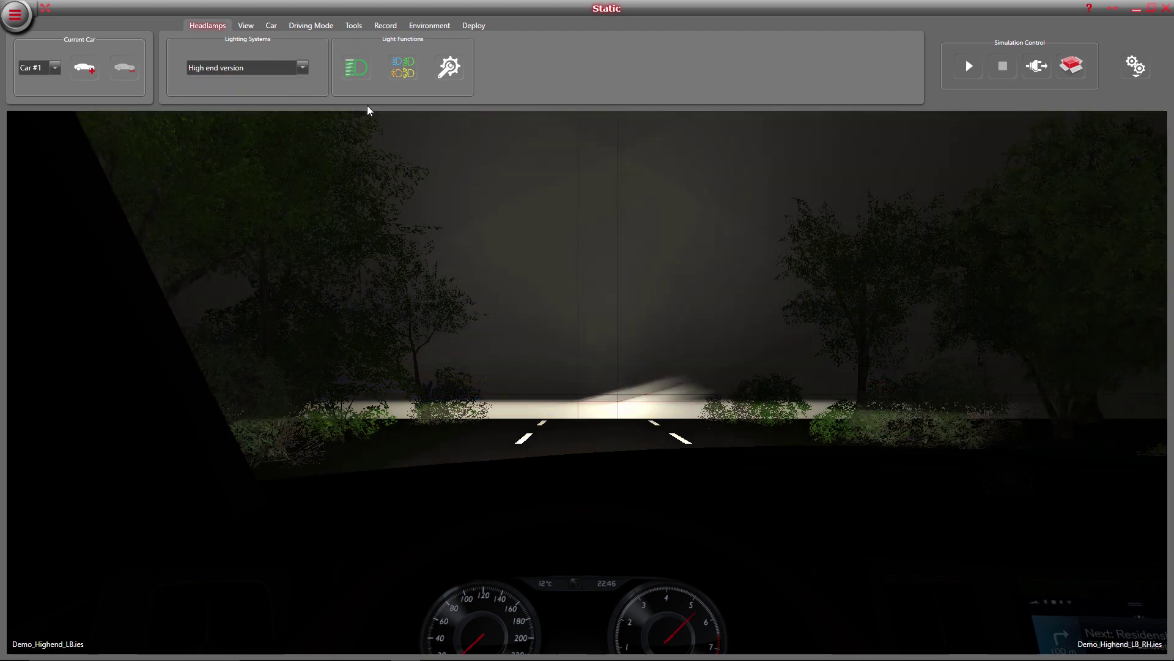
- Toggle the high beam, then hide the aiming wall and return to low beam only
left_click(368, 83)
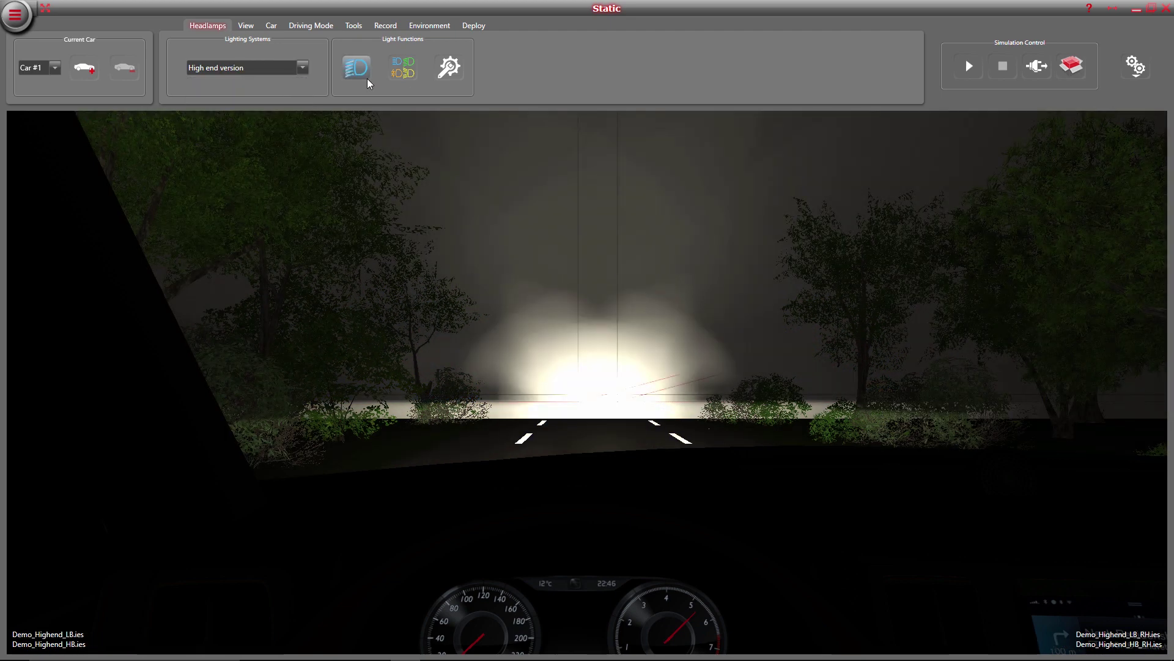
left_click(368, 78)
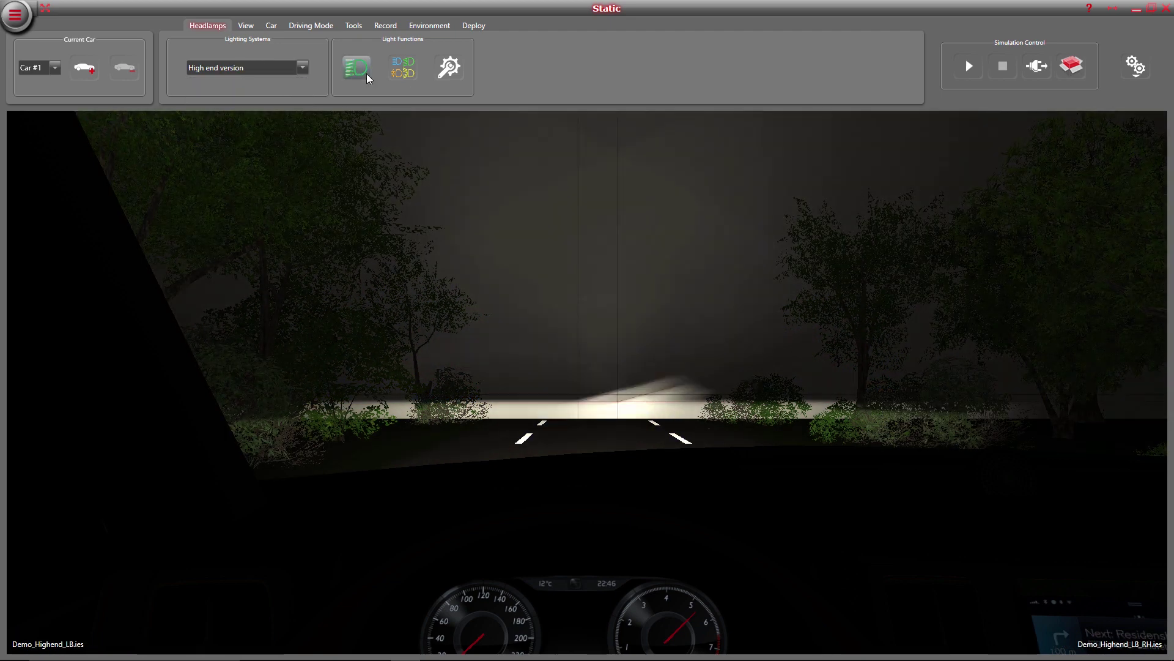
left_click(369, 78)
left_click(353, 26)
left_click(475, 68)
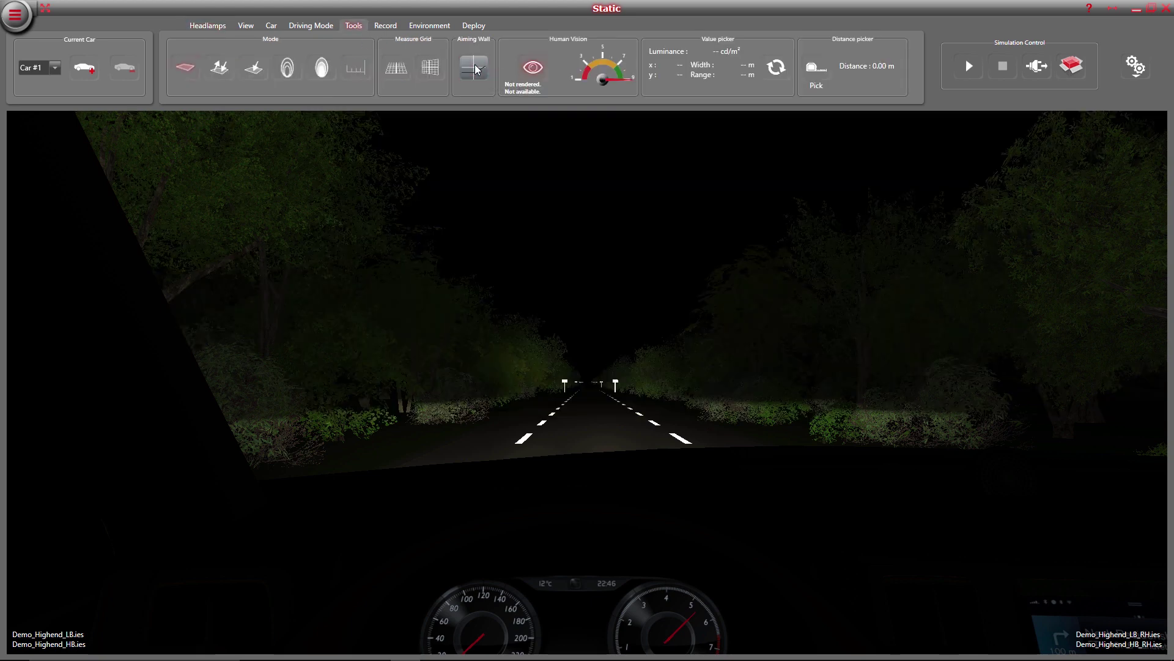
left_click(211, 27)
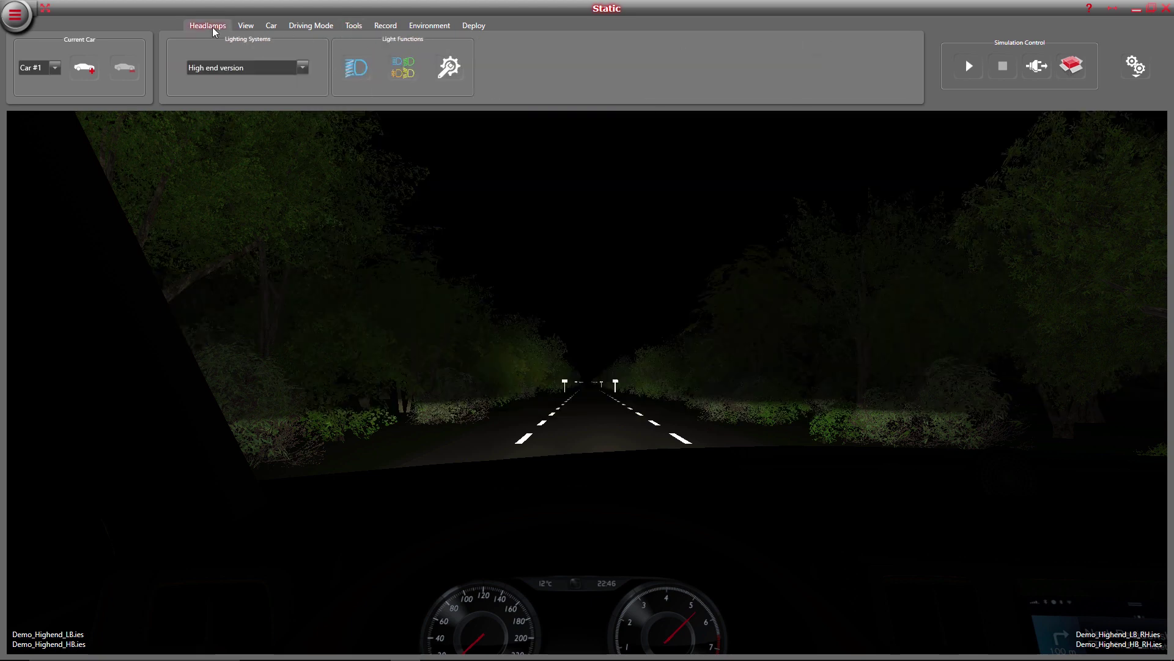
left_click(356, 67)
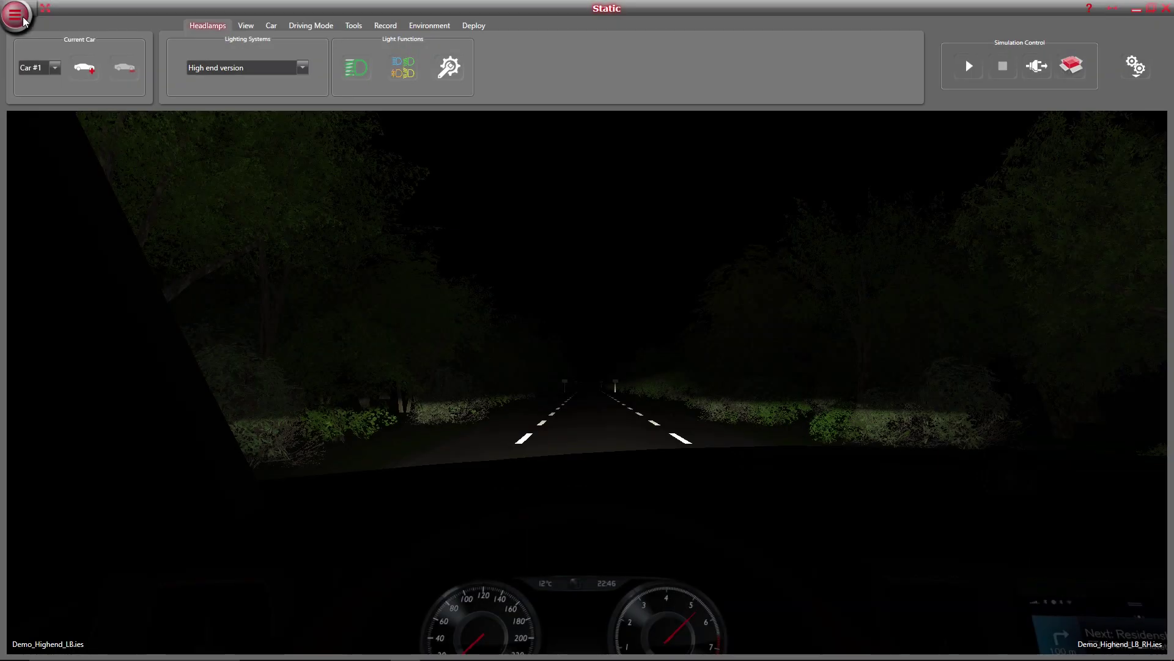
left_click(25, 21)
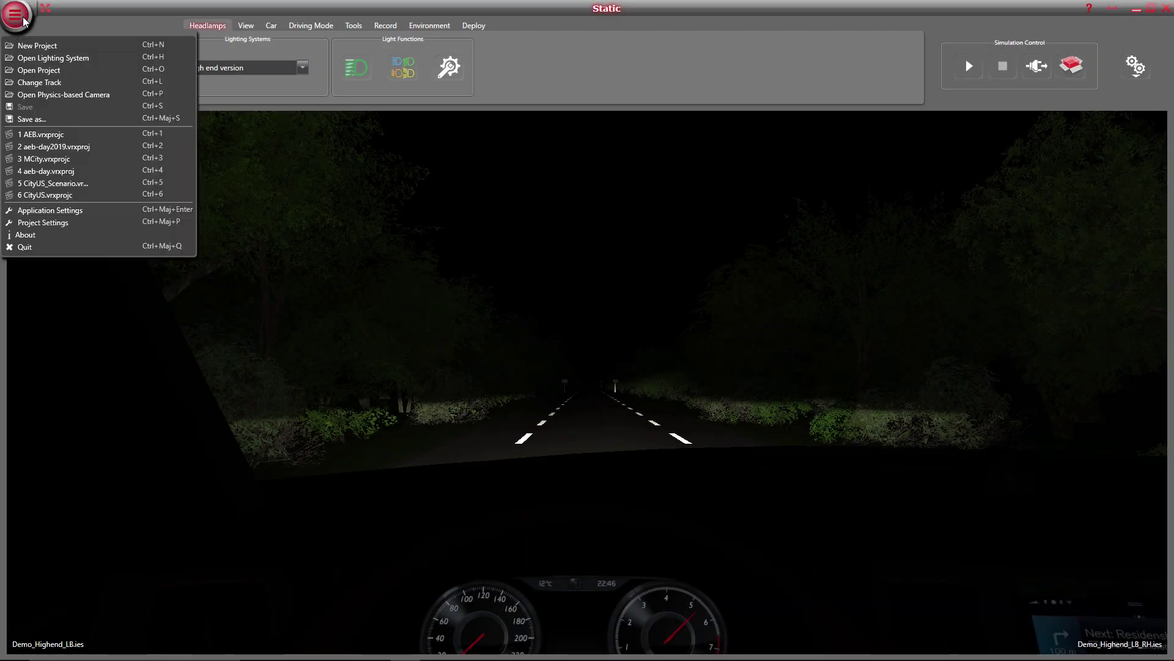
- Load 07_MatrixBeam3D_25pix_V2019.xlsx, making Matrix Beam_25pix the active lighting system
left_click(64, 60)
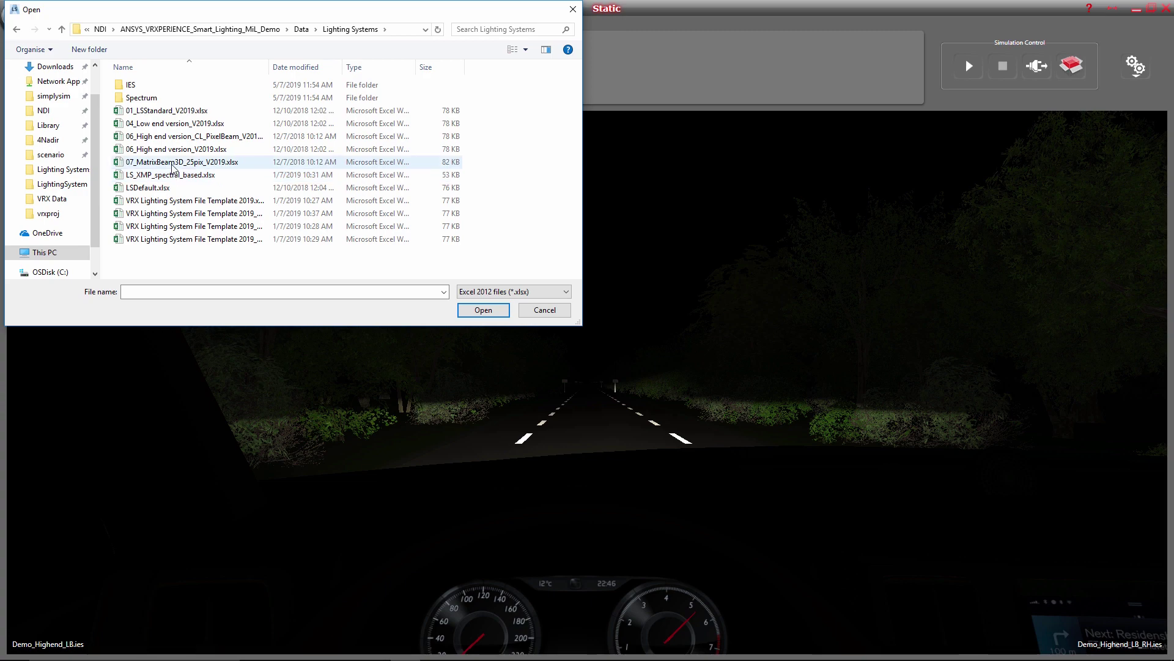
left_click(176, 162)
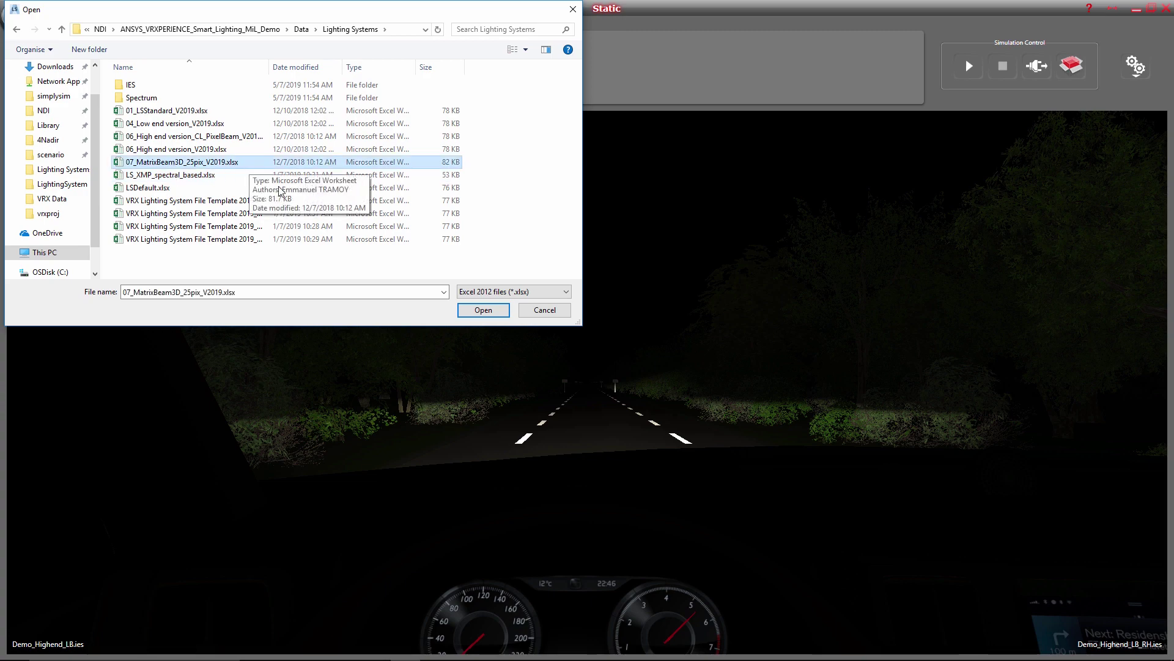
left_click(479, 312)
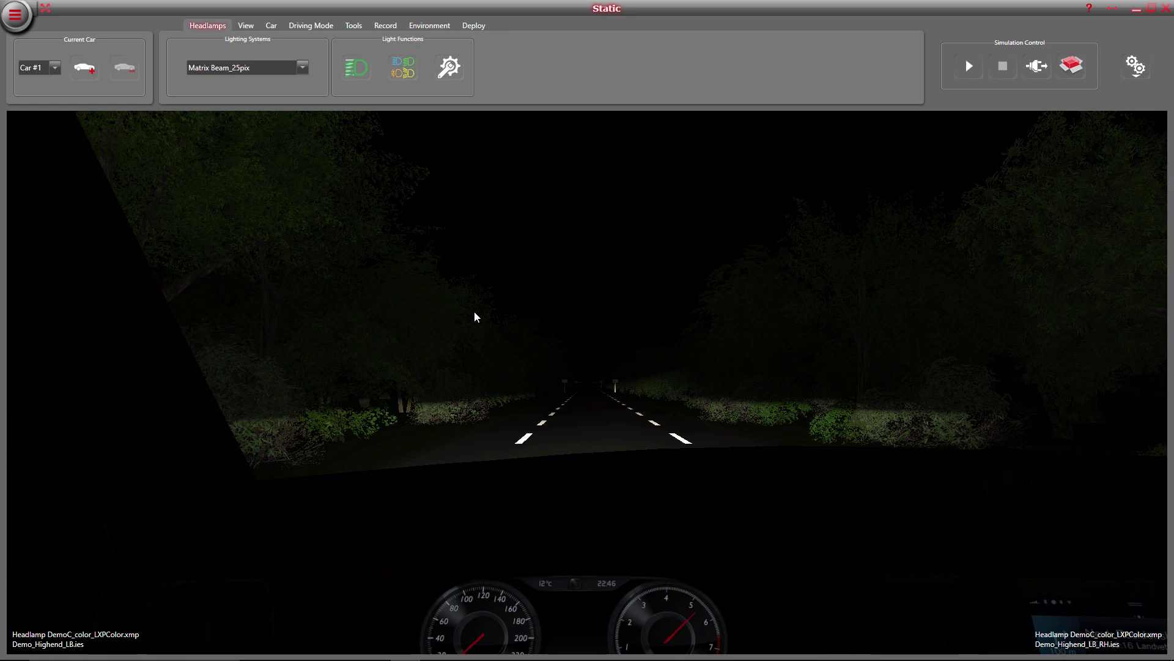
- With high beam on, compare High end against Matrix Beam_25pix, then show the Matrix Beam lamp tree
left_click(356, 67)
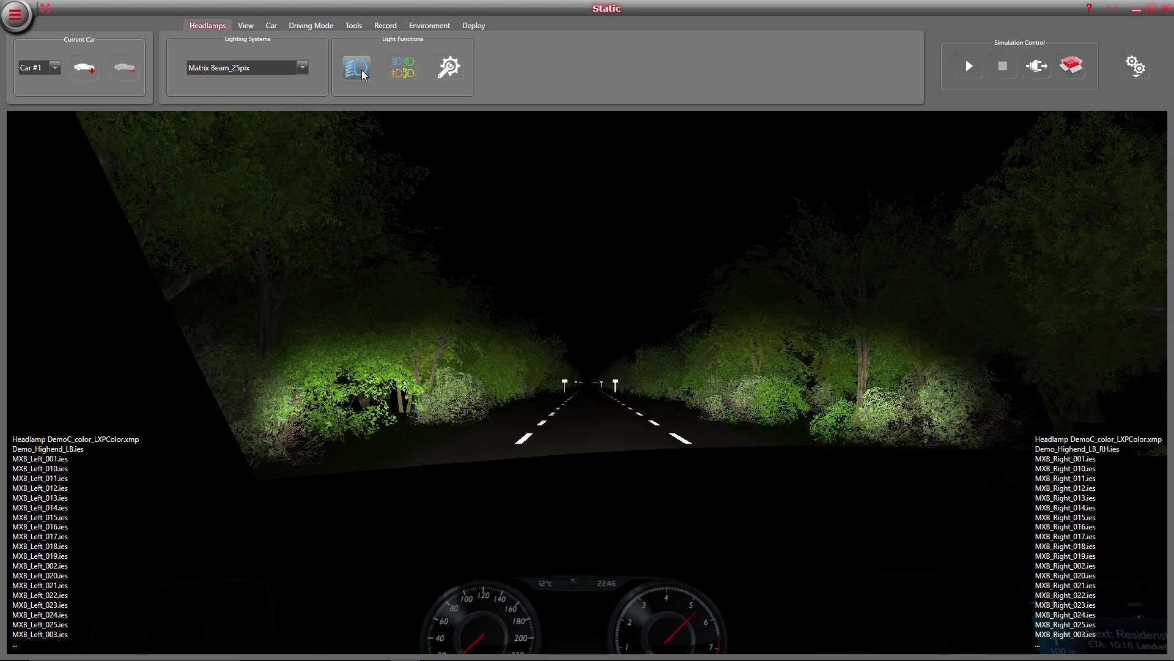
left_click(302, 68)
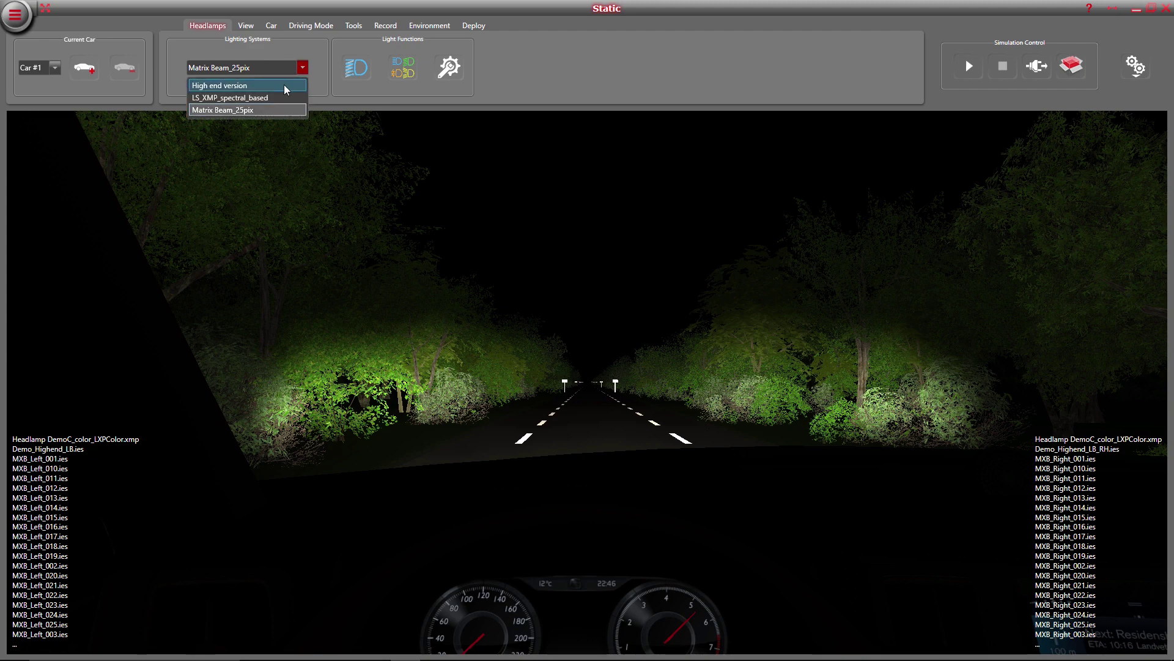
left_click(286, 90)
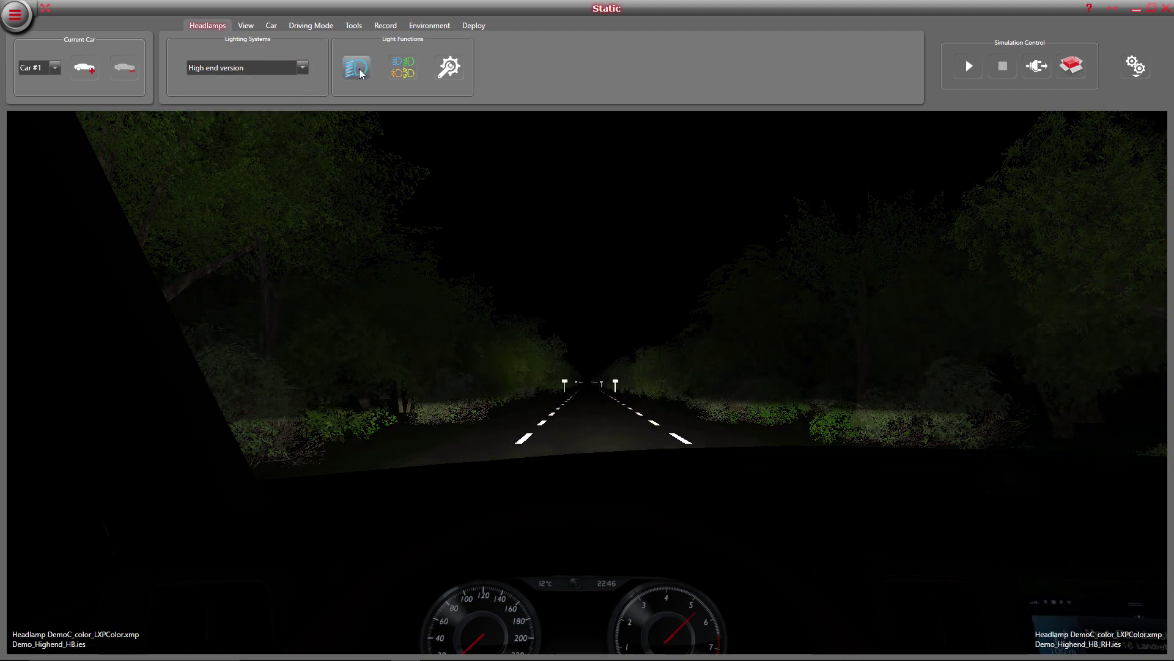
left_click(302, 67)
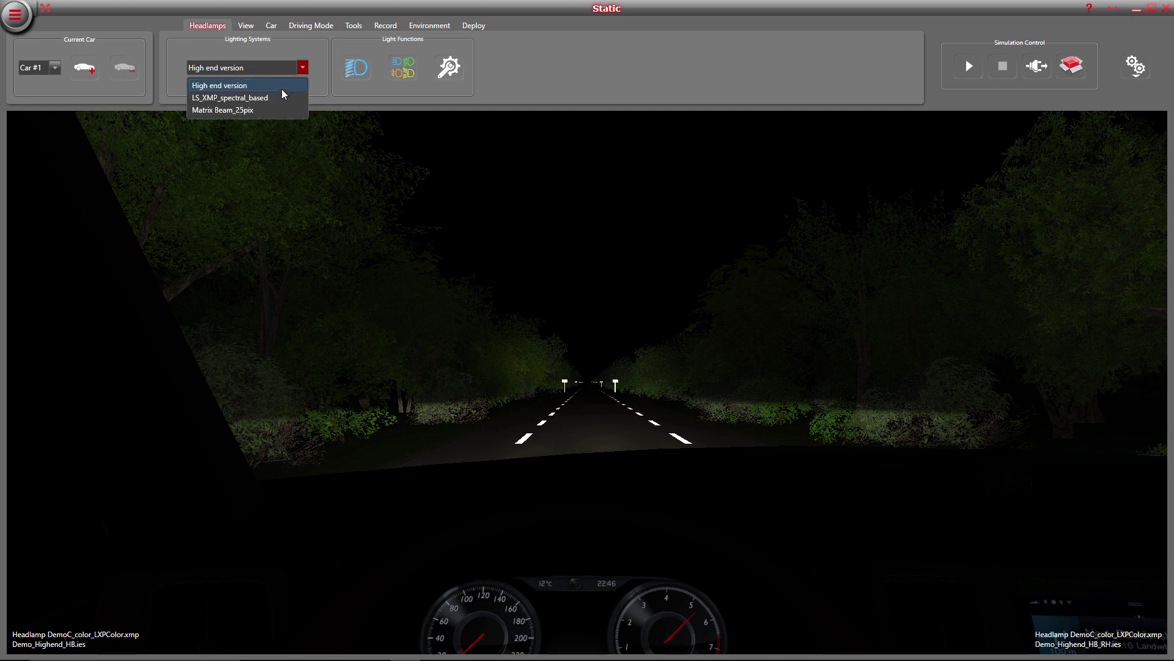
left_click(275, 110)
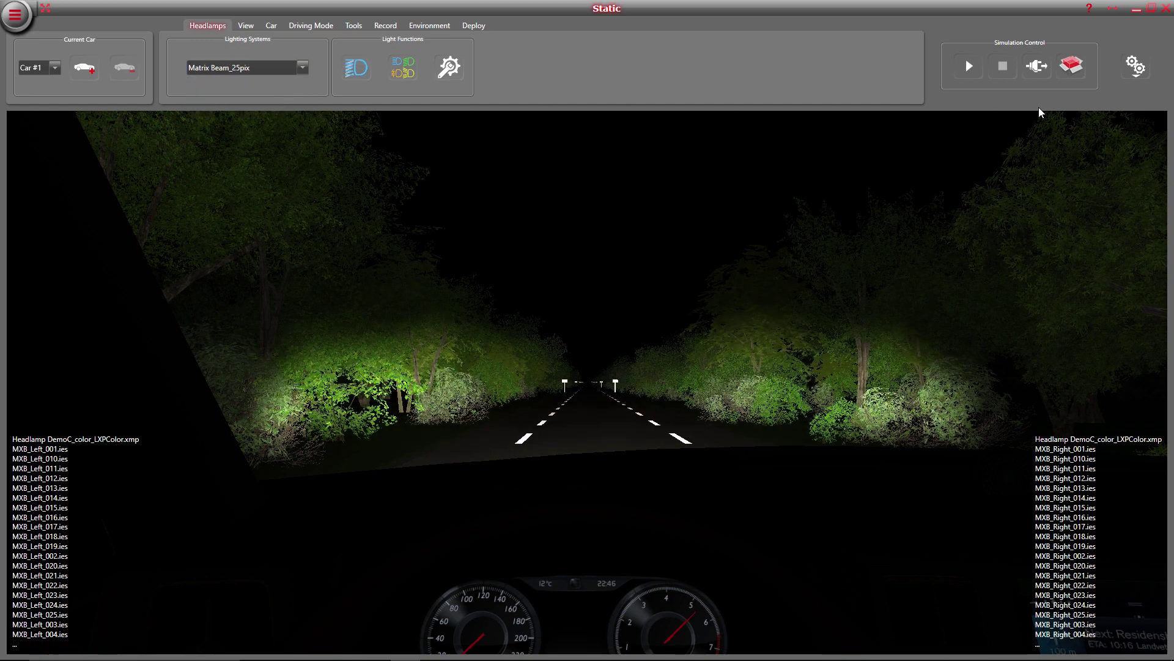
left_click(1139, 70)
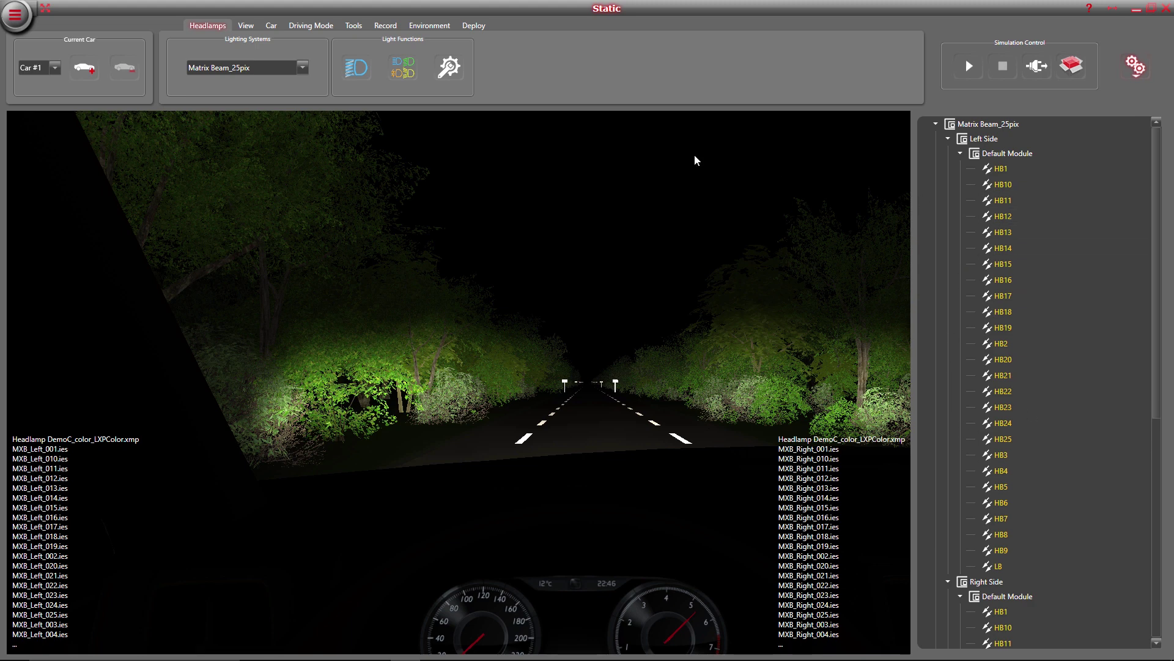
- Switch to High end low beam only, show the aiming wall, and open the left Default Module positioning
left_click(302, 67)
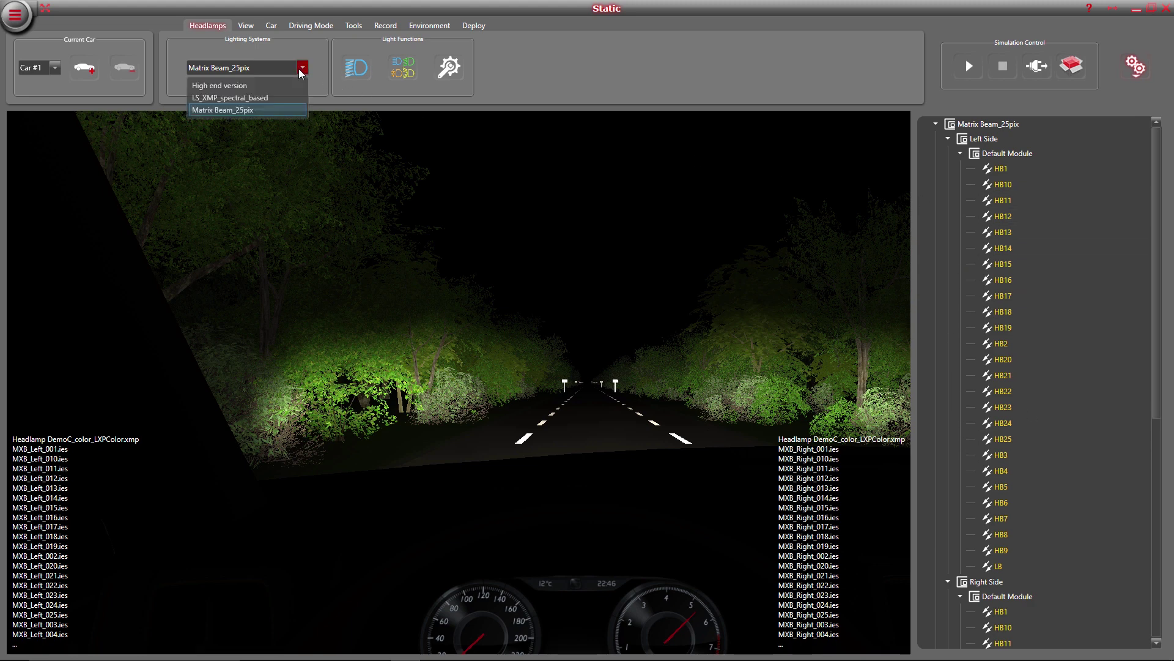
left_click(274, 89)
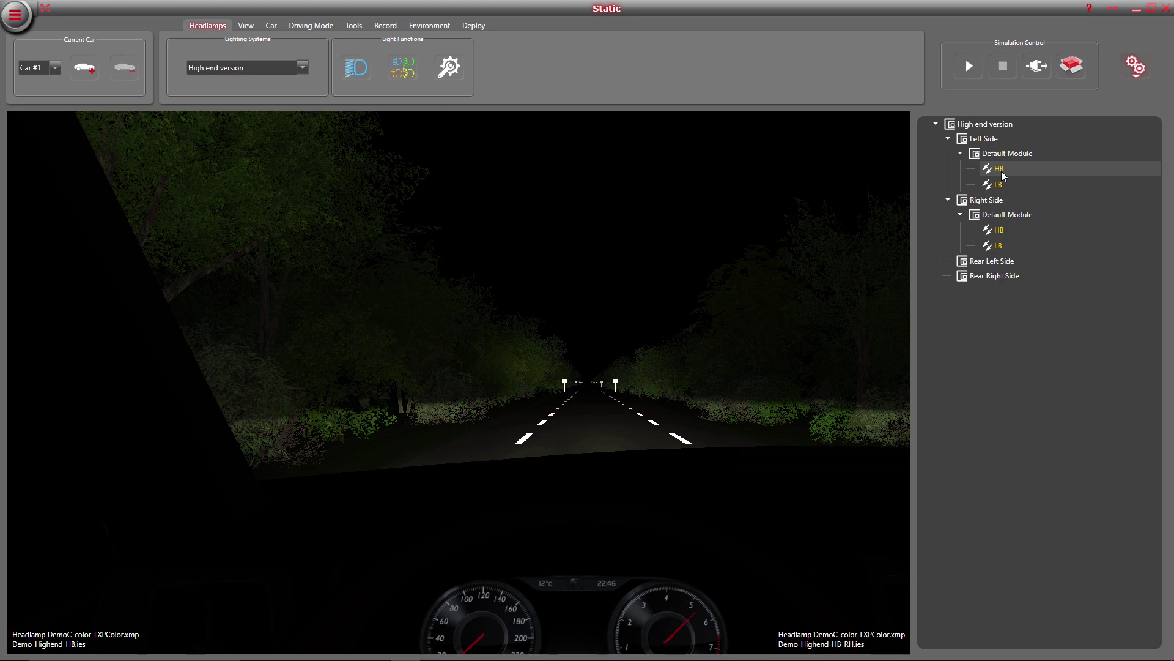
left_click(358, 69)
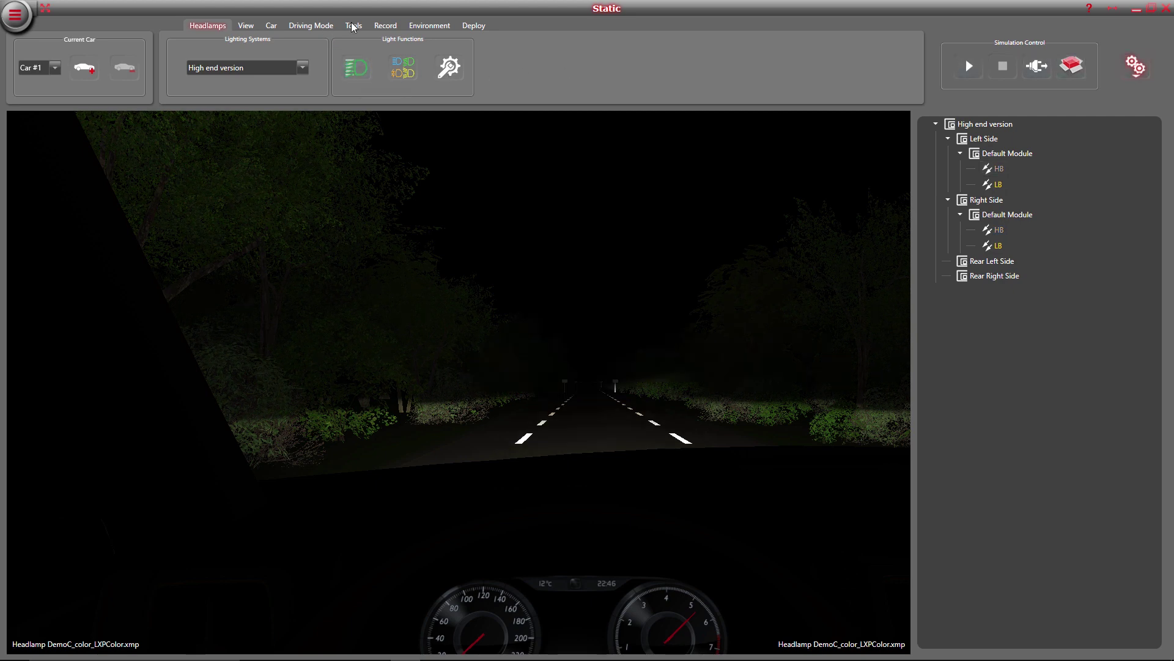
left_click(354, 26)
left_click(474, 69)
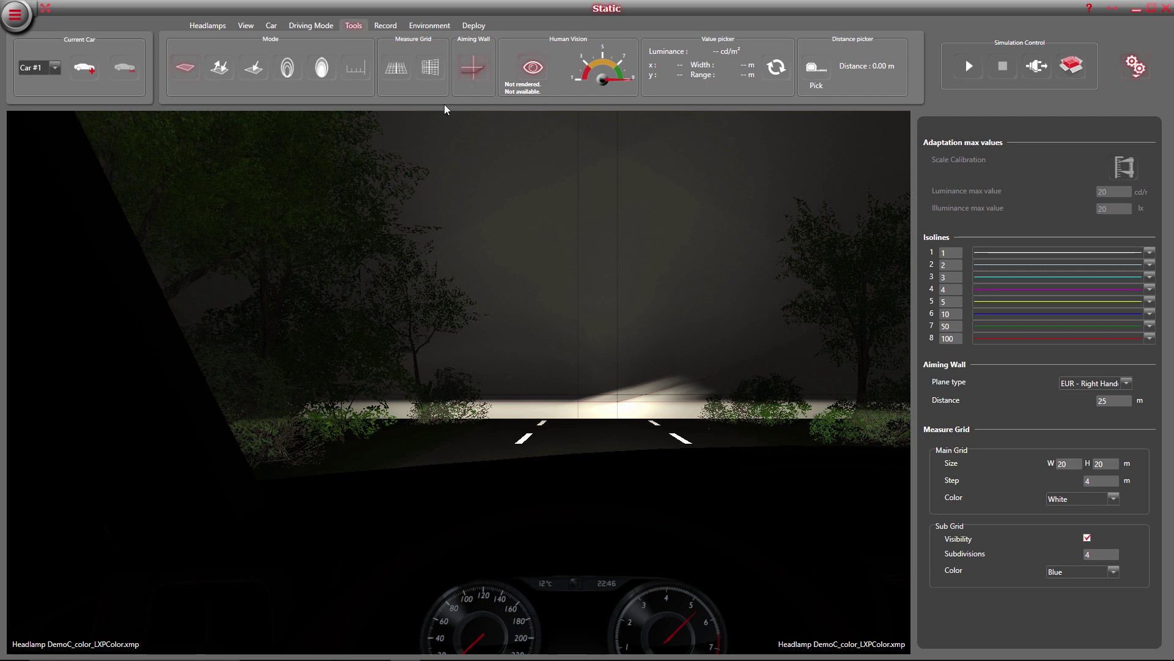
left_click(199, 30)
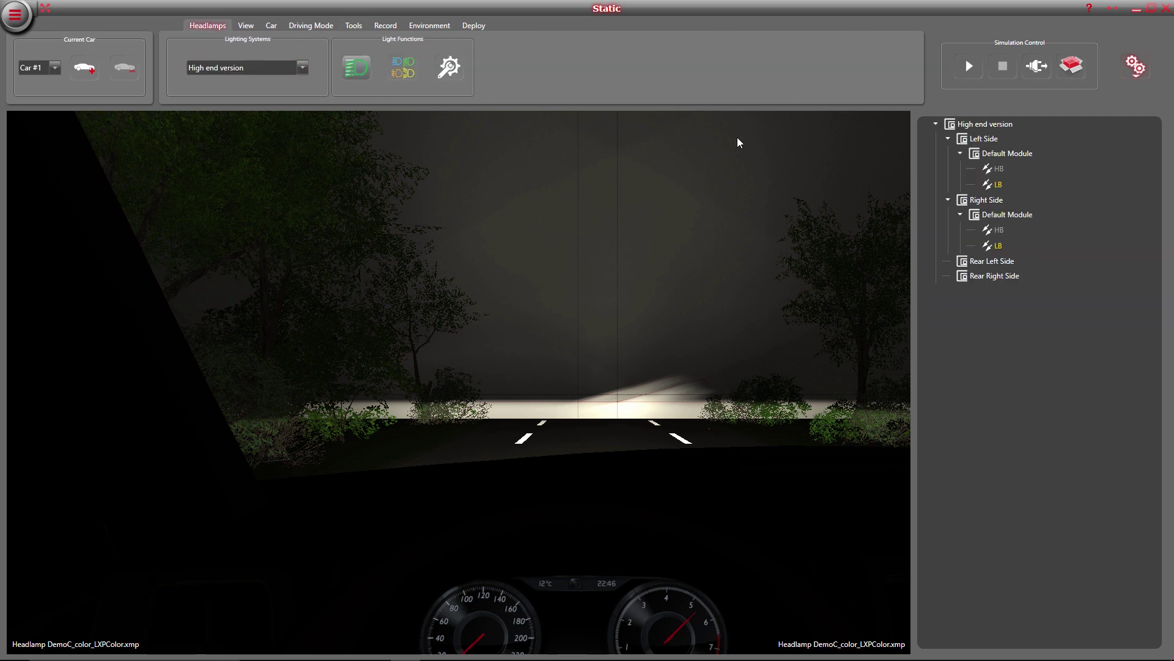
left_click(998, 154)
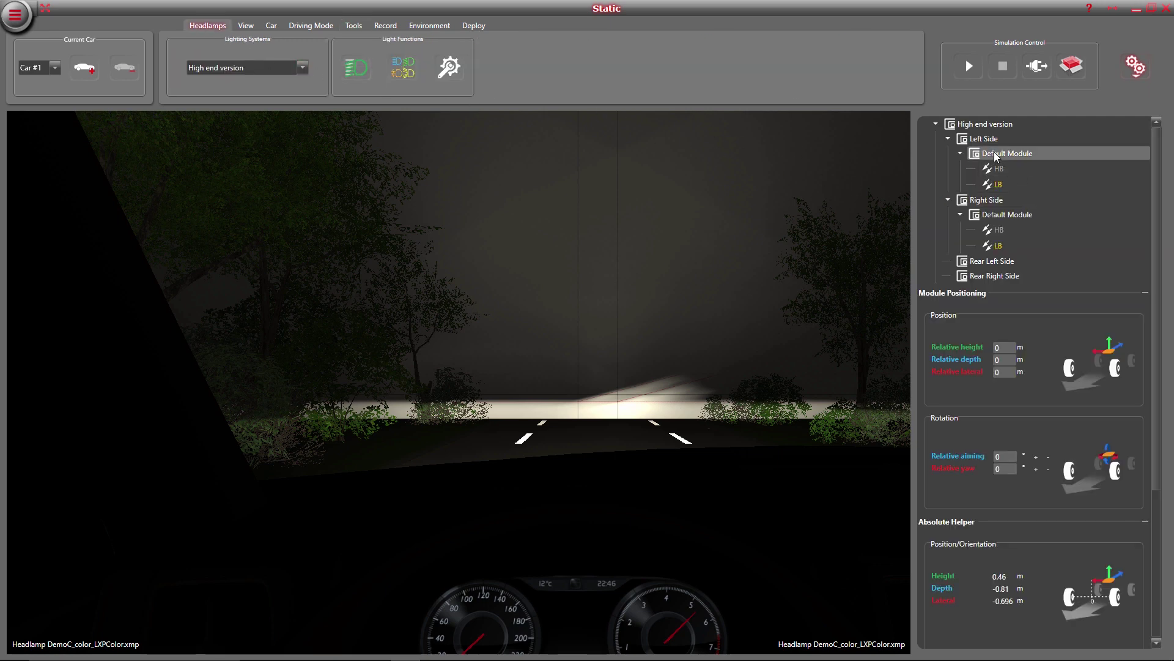
- Set the left Default Module's relative aiming to 5°
left_click(1009, 470)
left_click(1003, 456)
left_click(835, 309)
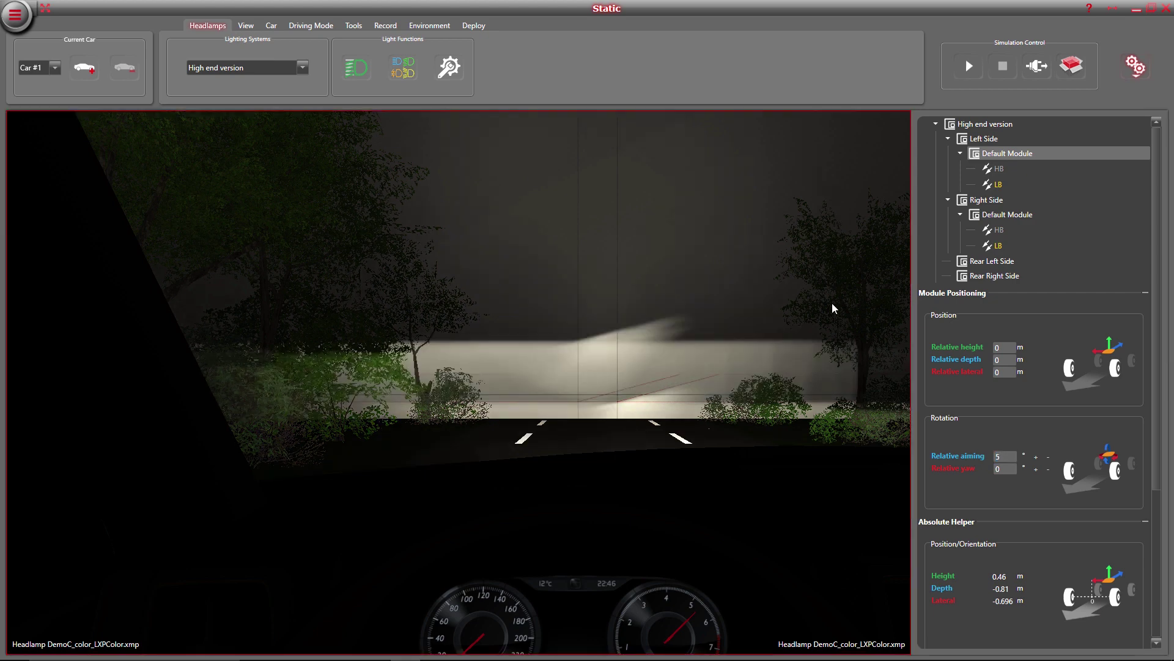
- Set the right Default Module's relative aiming to 5° and relative yaw to 2°
left_click(1008, 216)
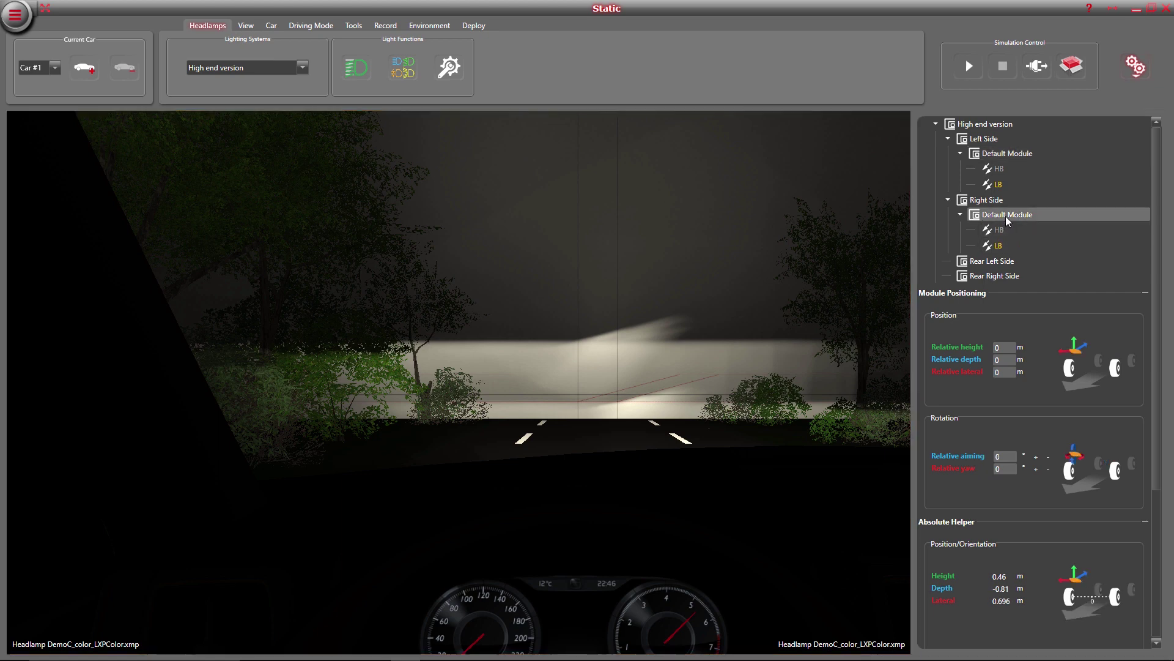
left_click(979, 458)
left_click(852, 462)
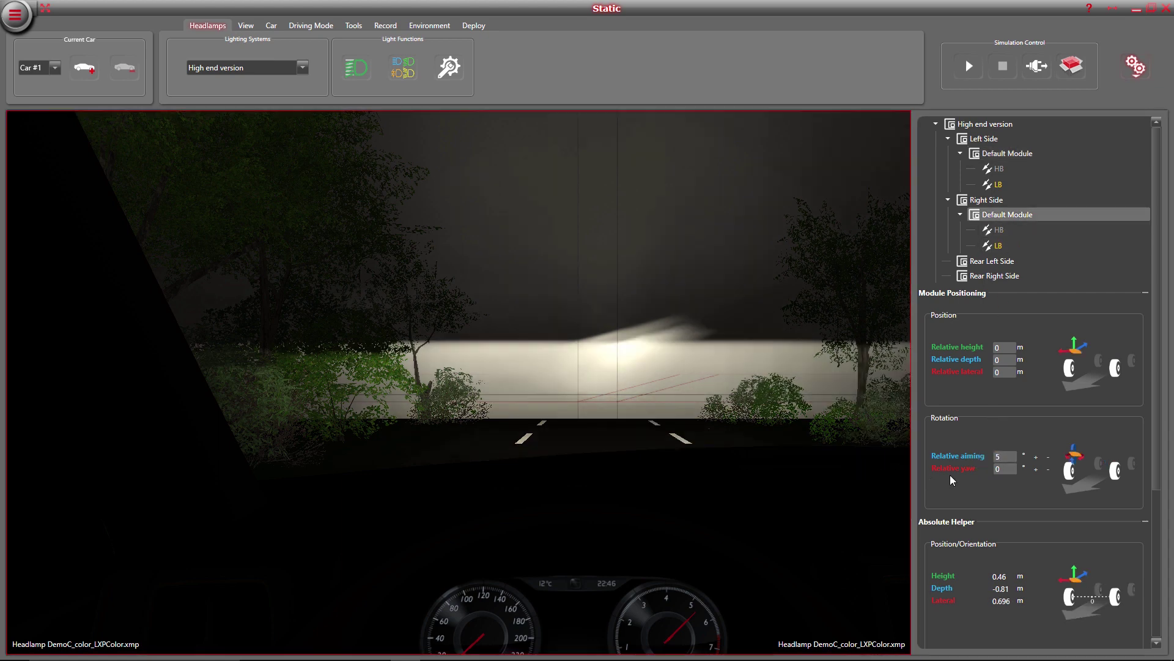
left_click(1004, 469)
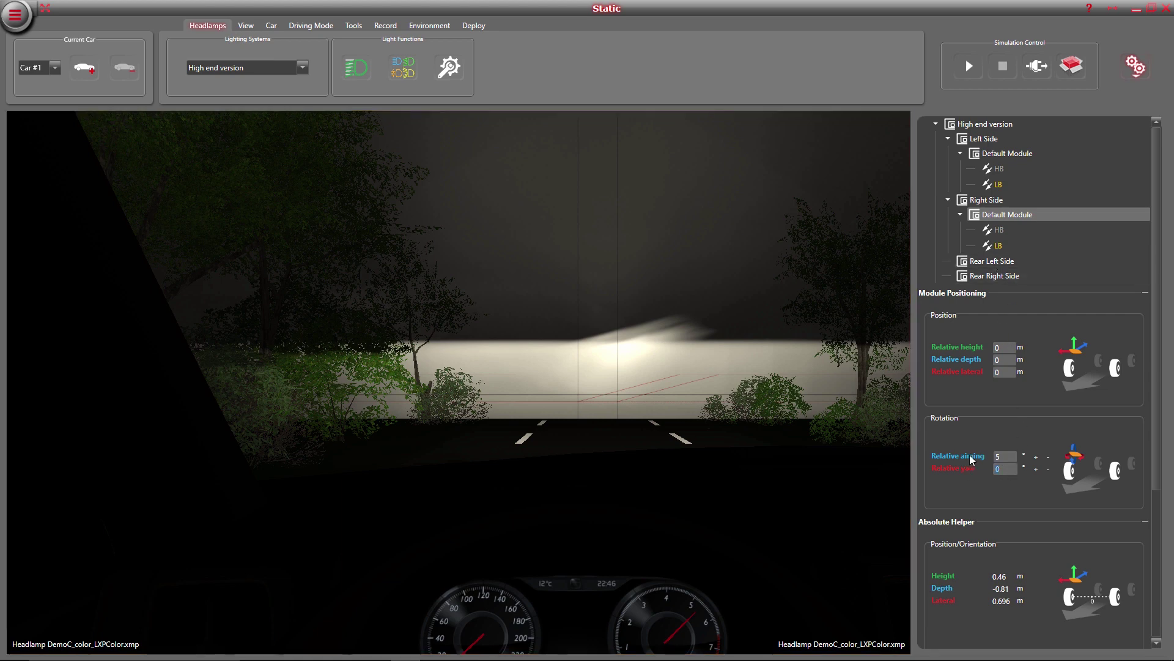
left_click(849, 430)
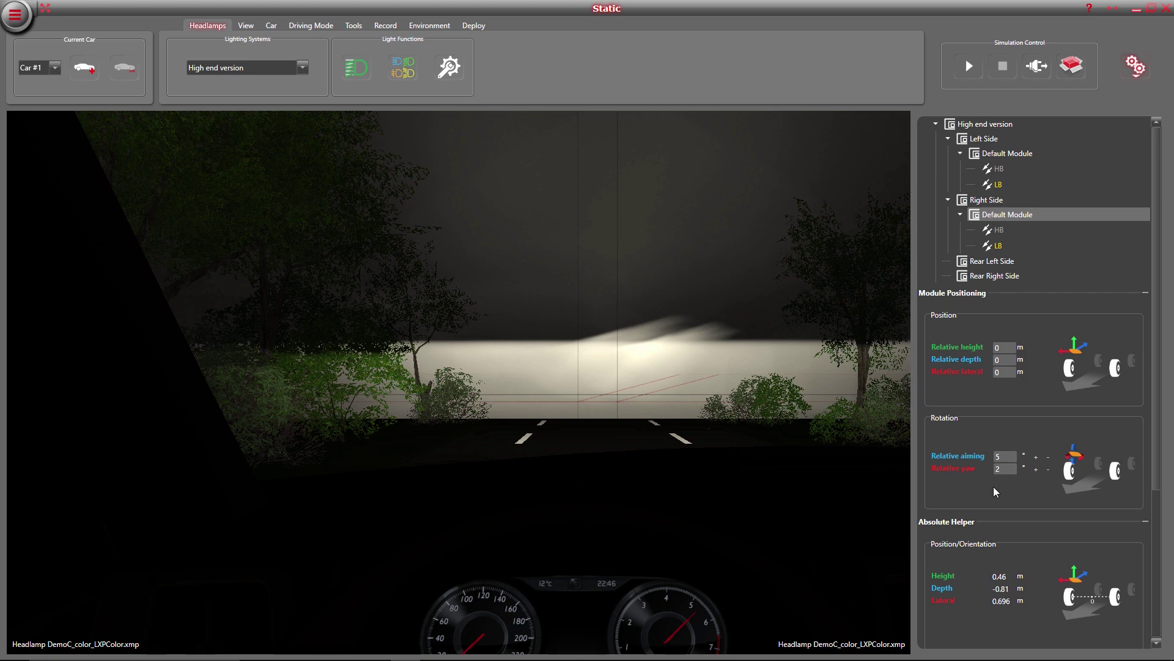
left_click(1003, 469)
left_click(820, 495)
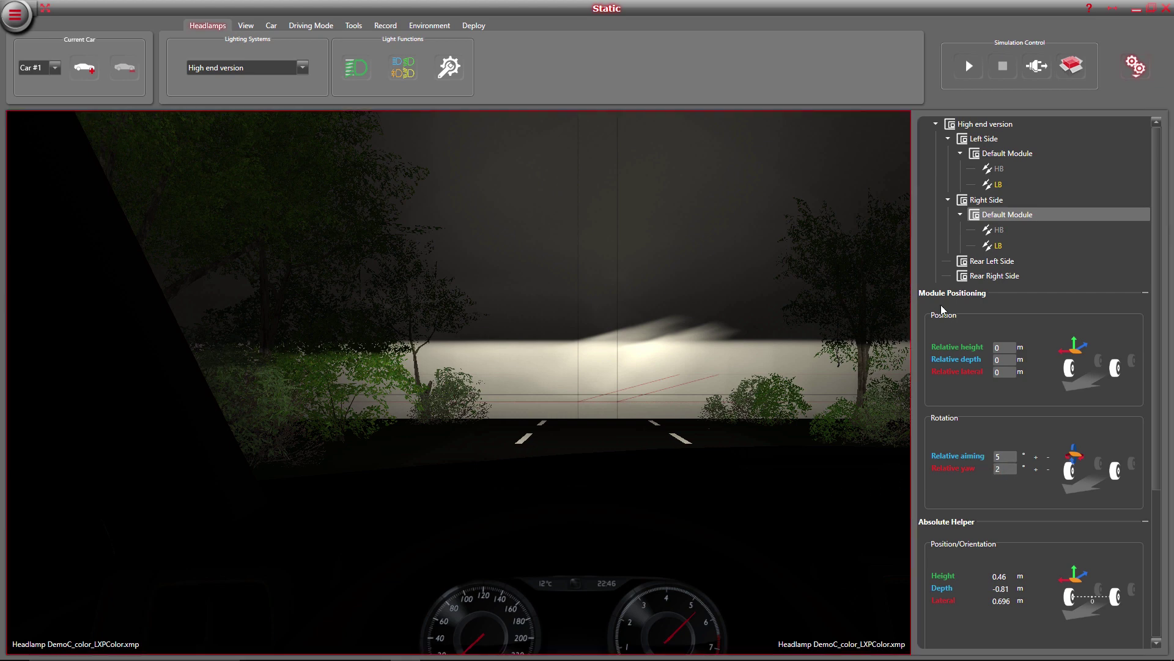
- Set the left Default Module's relative yaw to 2°
left_click(1004, 156)
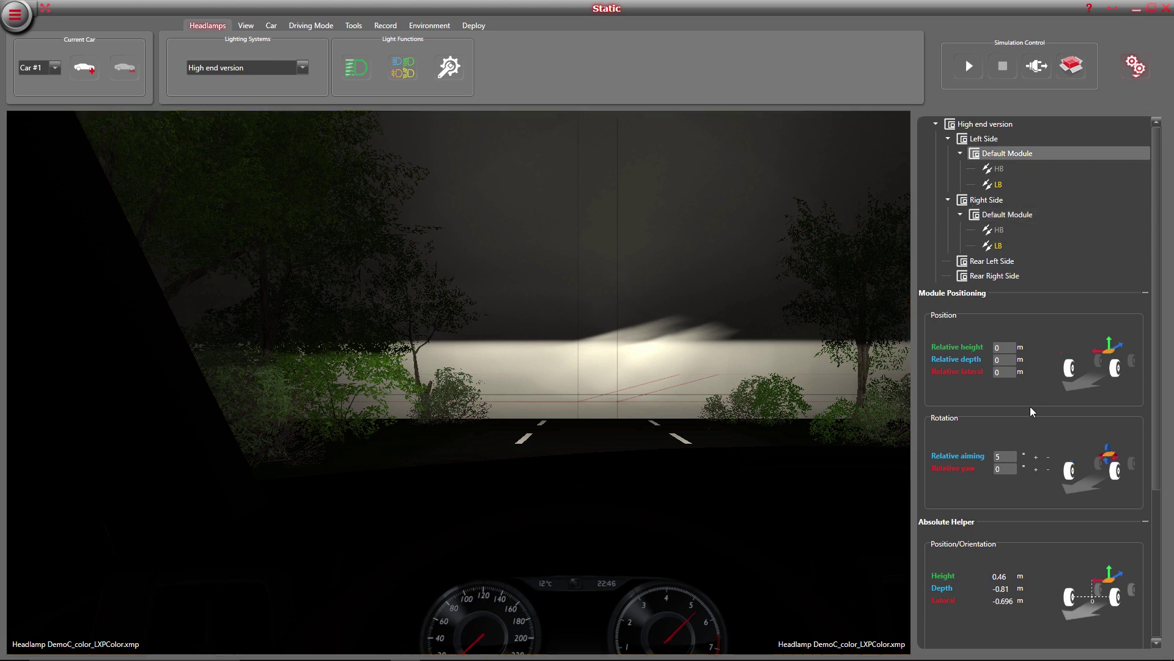
left_click(1004, 468)
type("2")
left_click(785, 469)
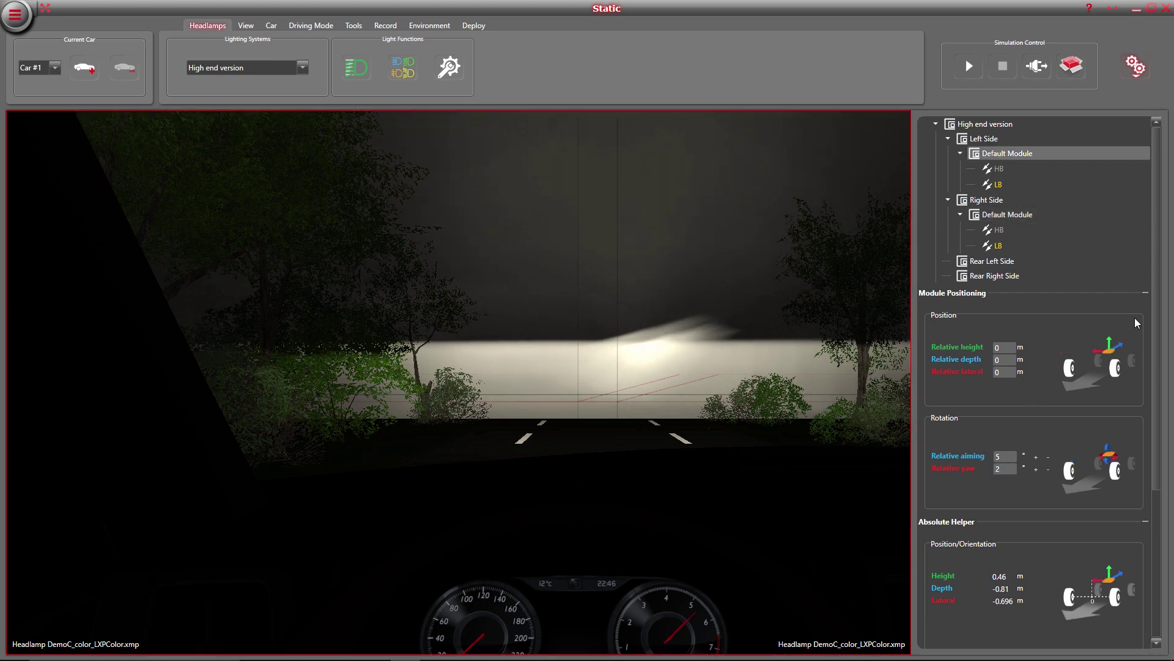
left_click(1001, 458)
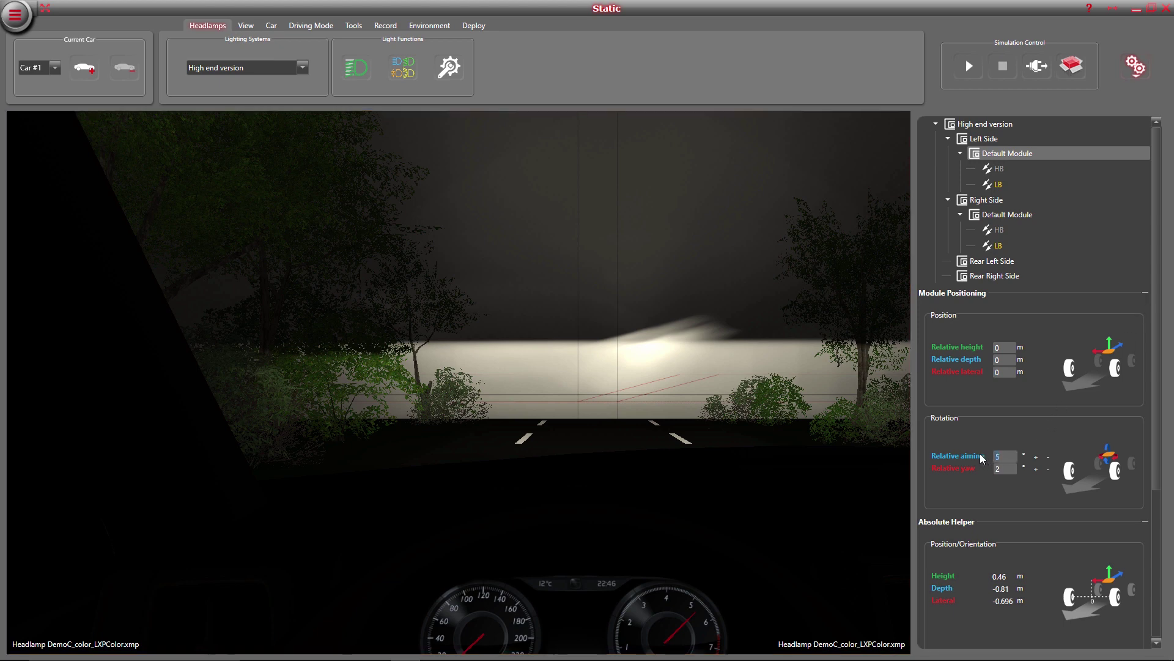